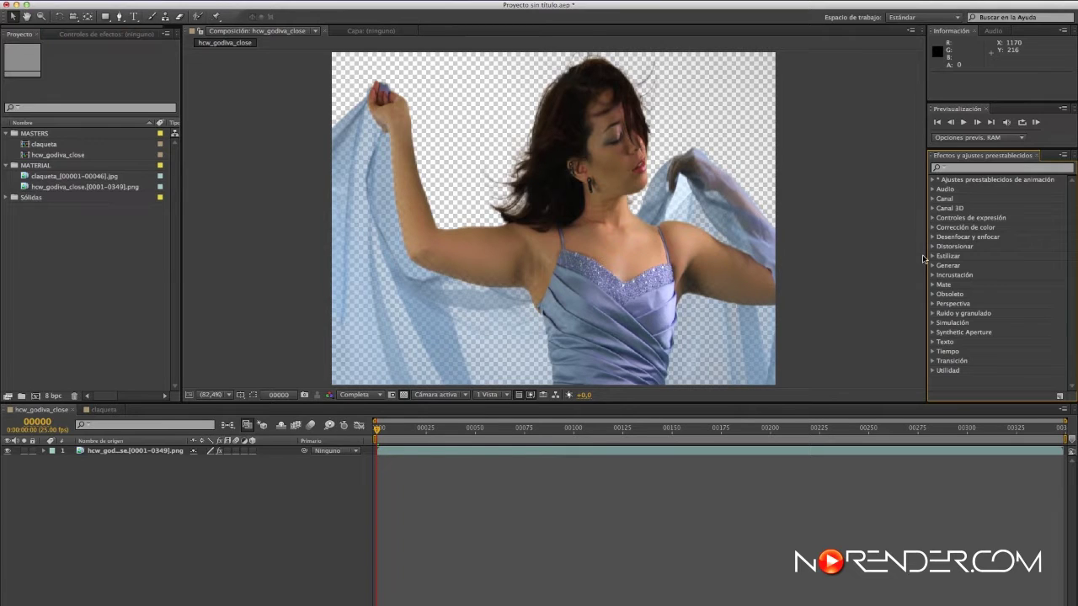
- Locate the Plug-ins folder inside the Adobe After Effects CS6 application folder and return to After Effects
left_click(964, 172)
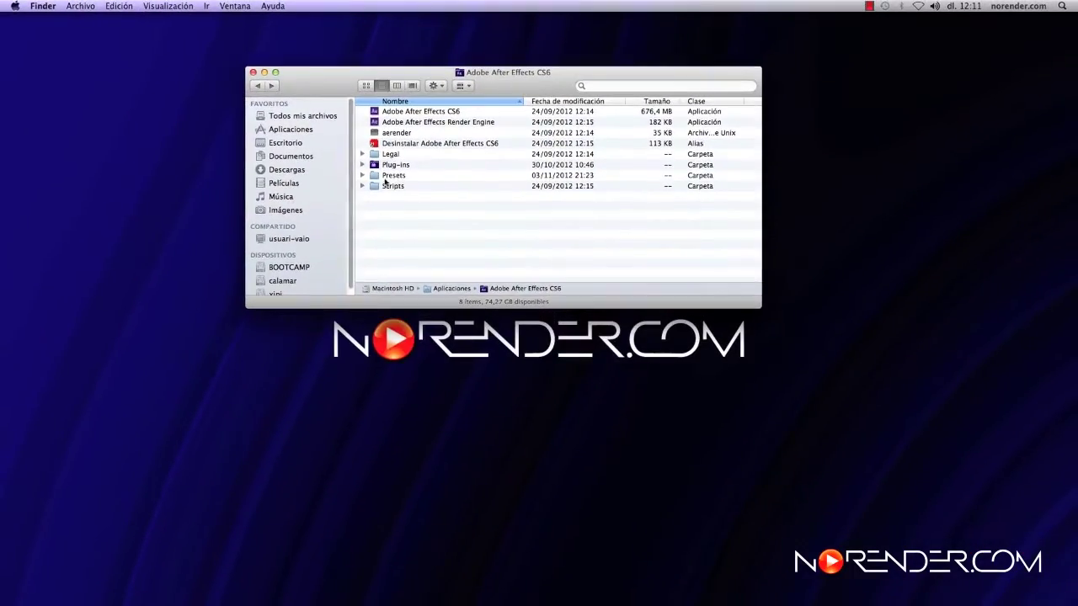
left_click(397, 166)
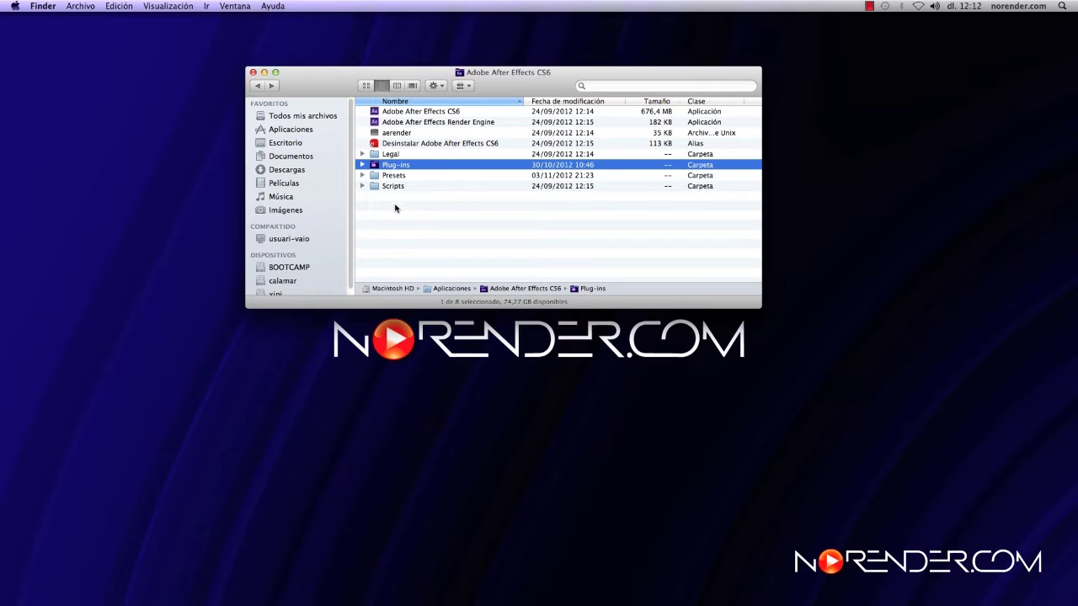
key("super+Tab")
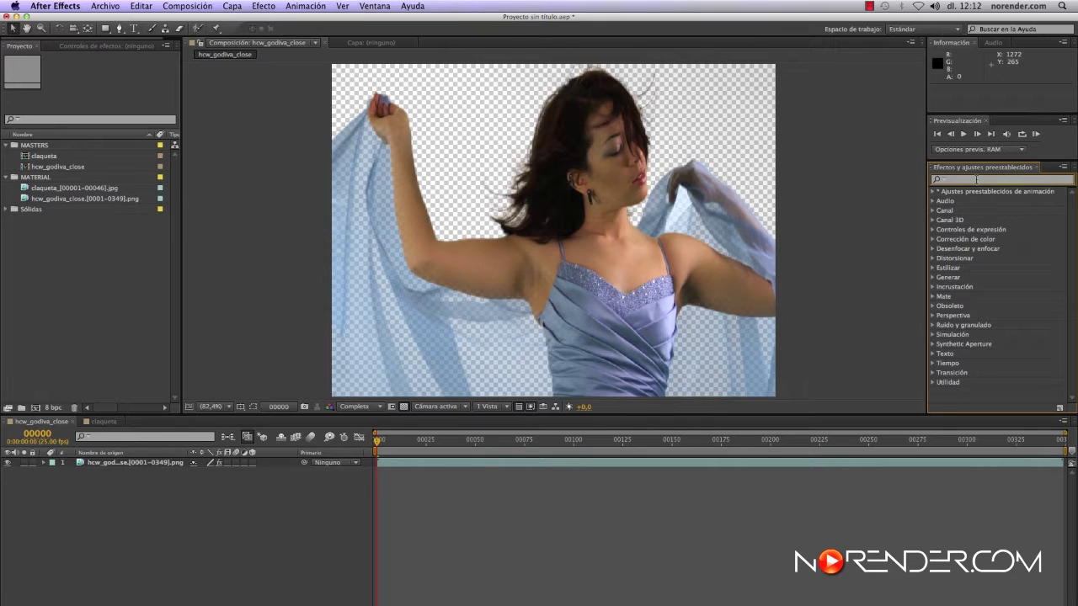
- Select the hcw_godiva_close layer and browse the available effect categories, including the blur and sharpen effects
left_click(263, 6)
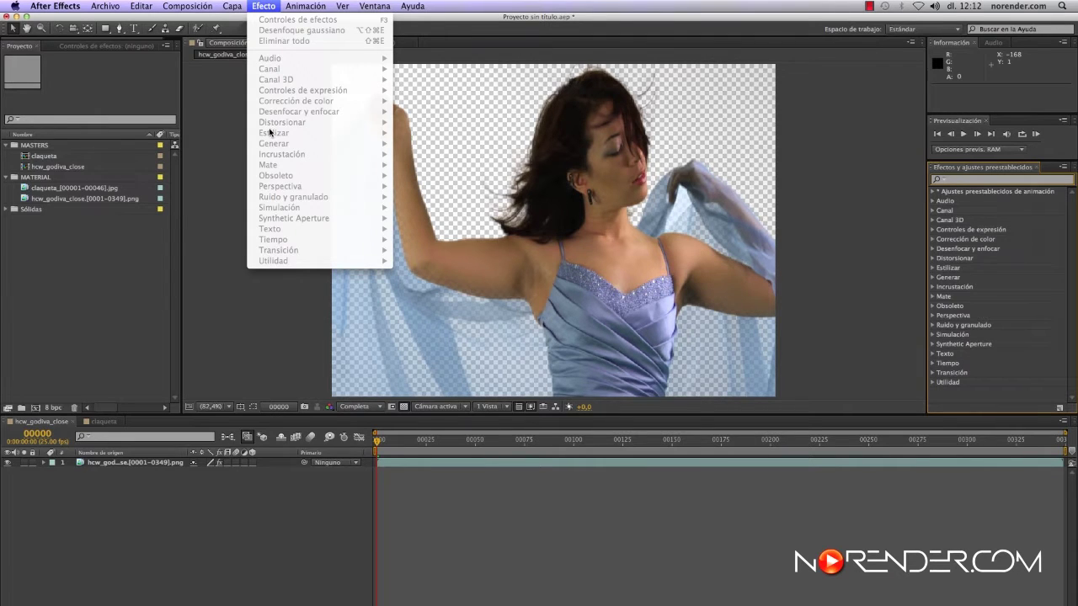
left_click(131, 487)
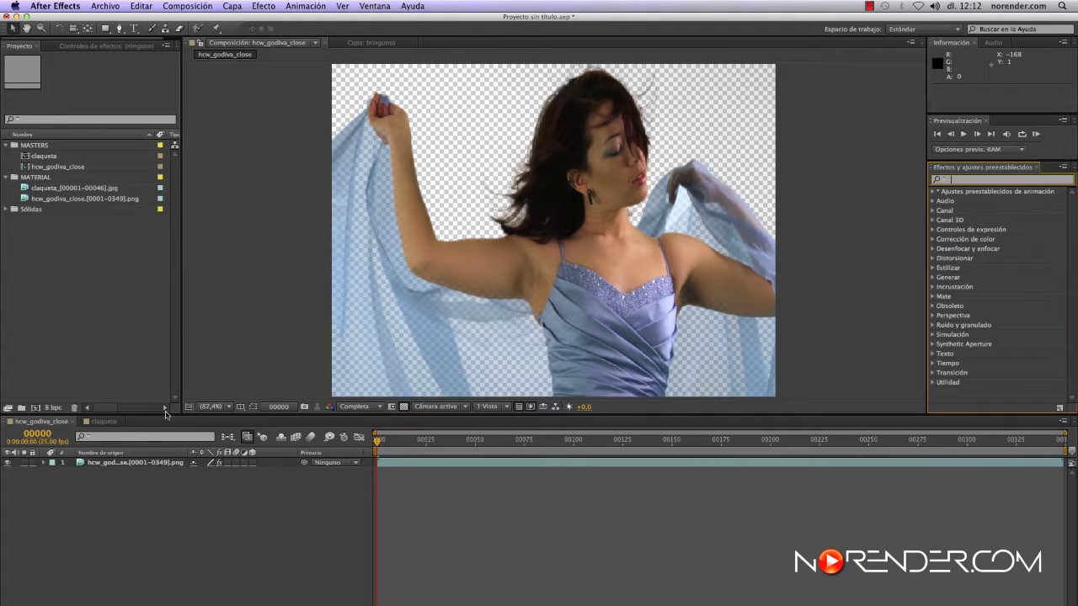
left_click(166, 464)
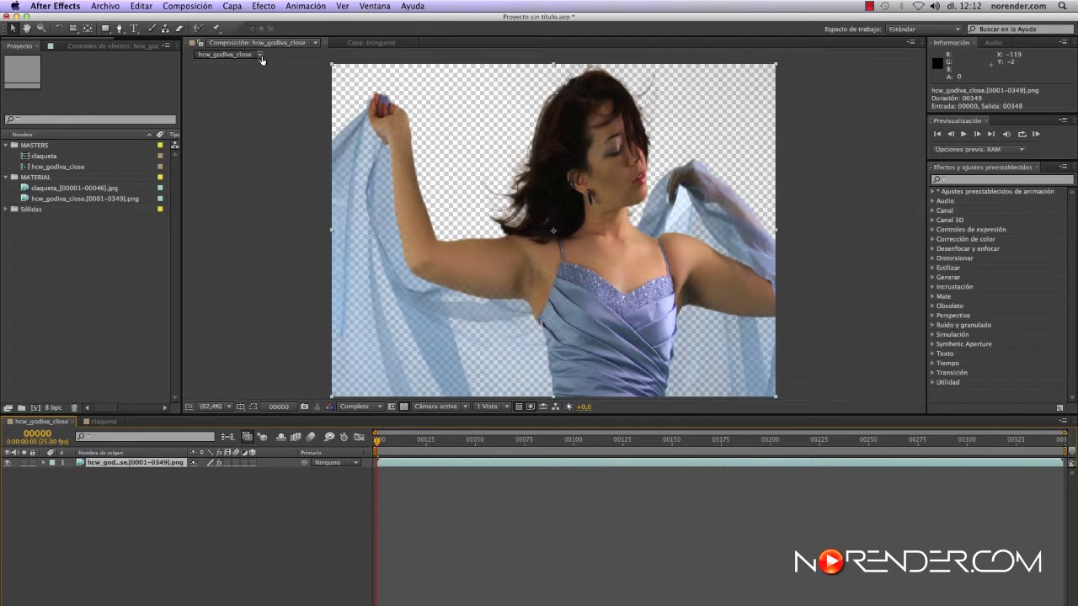
left_click(266, 6)
mouse_move(284, 102)
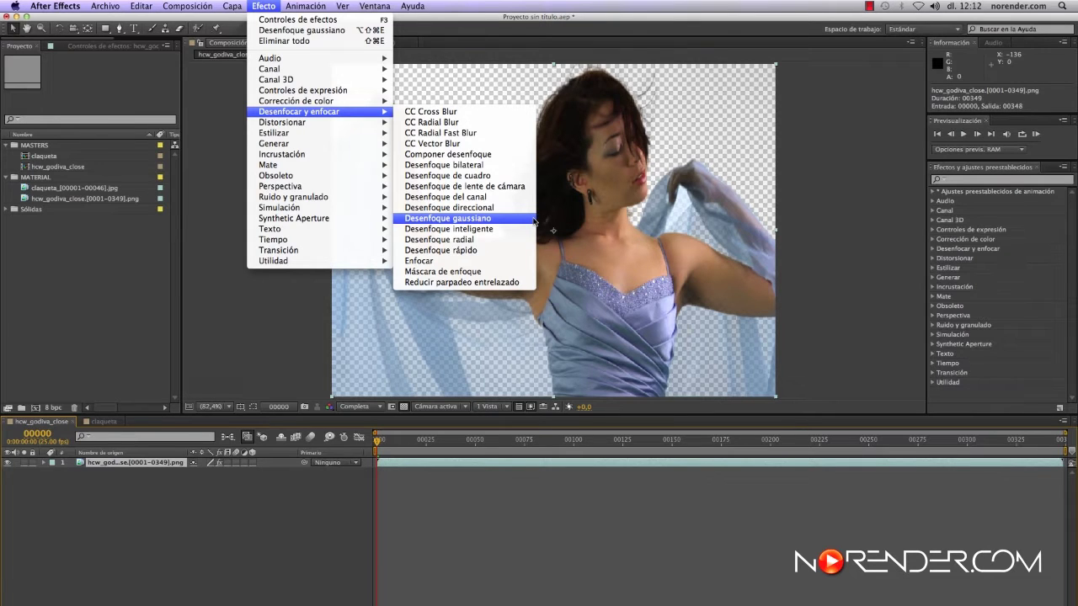
- Search the effects for "gau" and apply Desenfoque gaussiano to the hcw_godiva_close layer
left_click(953, 181)
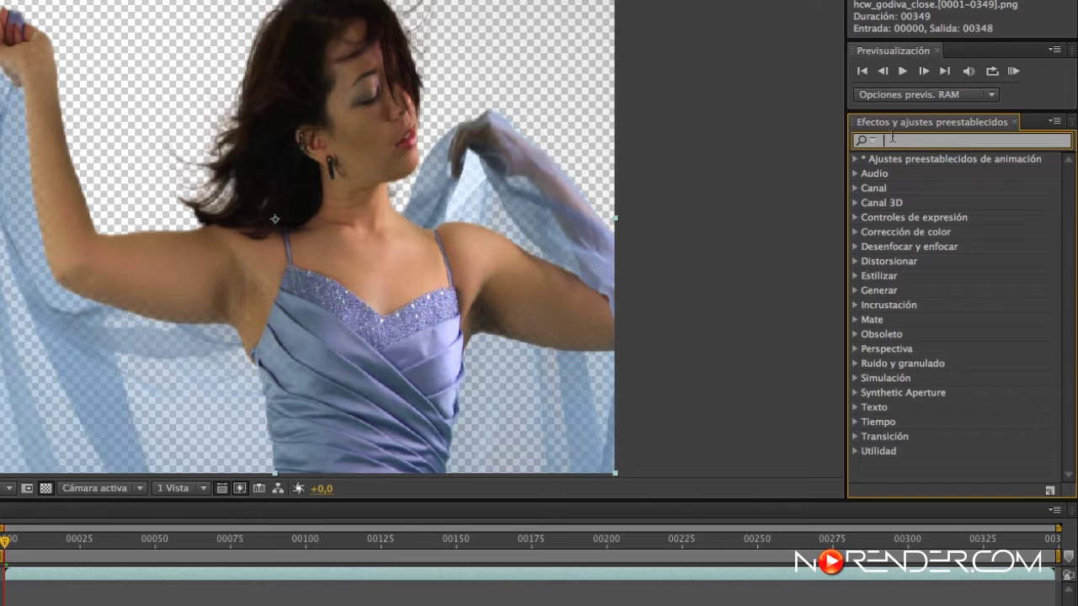
type("gau")
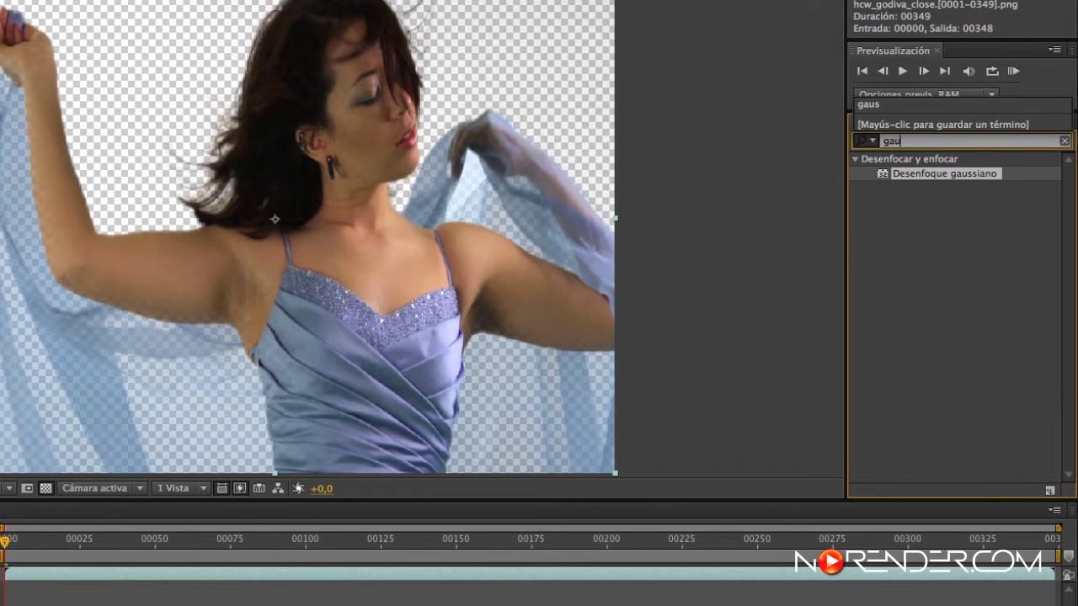
left_click(882, 140)
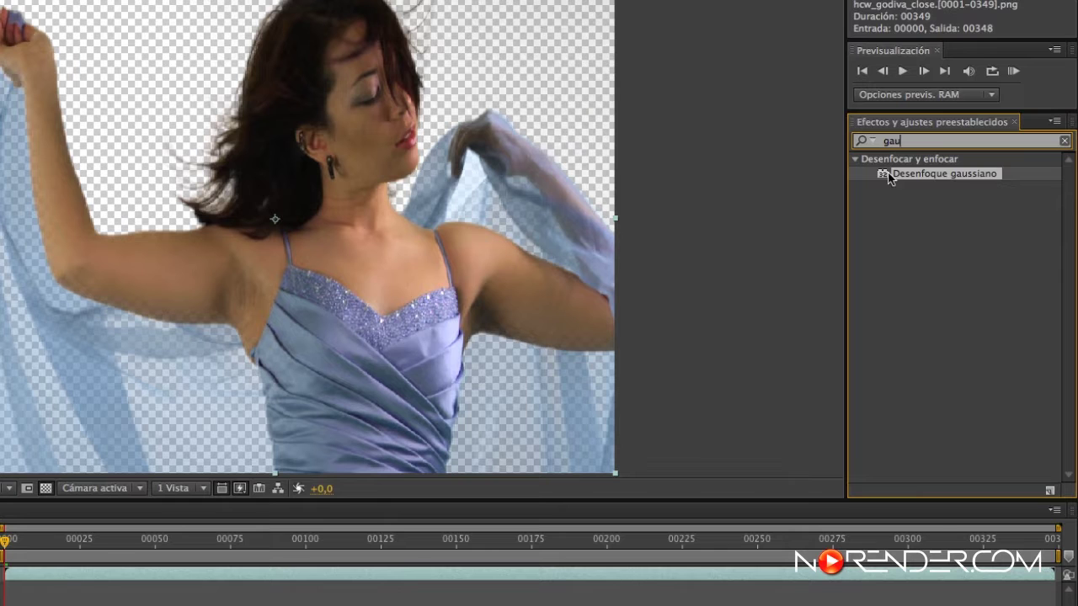
left_click_drag(917, 175, 3, 253)
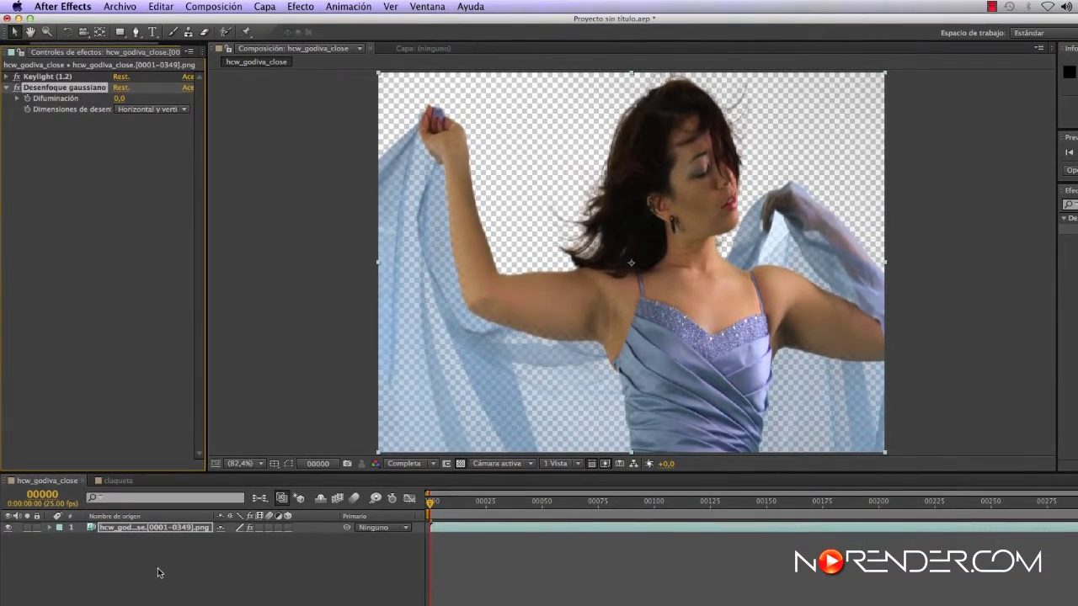
- Examine the effects applied to the clapperboard layer in claqueta, and those on the hcw_godiva_close layer
left_click(148, 579)
left_click(119, 481)
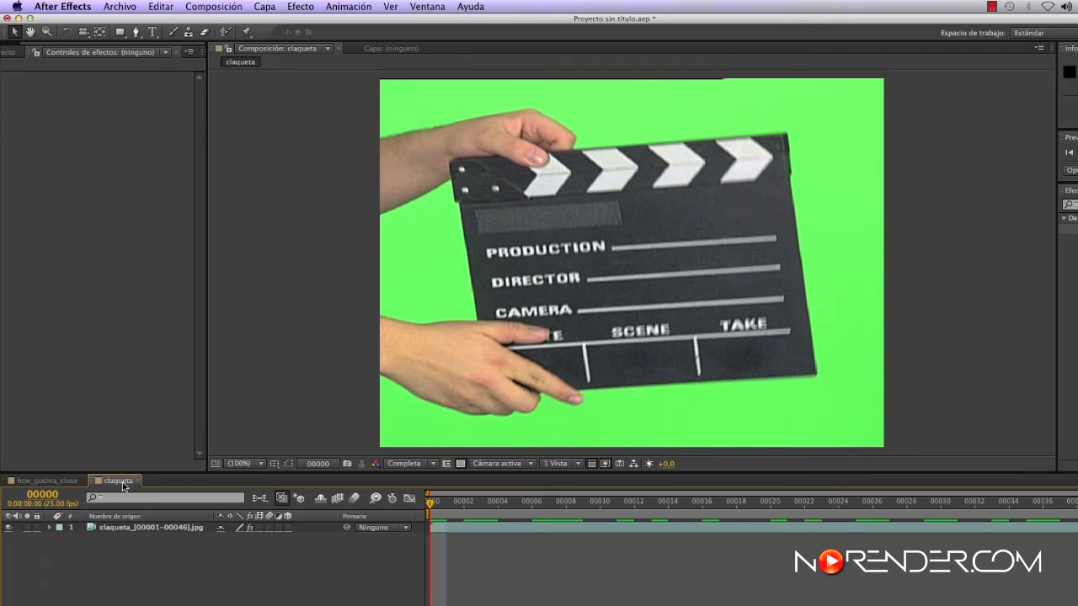
left_click(156, 531)
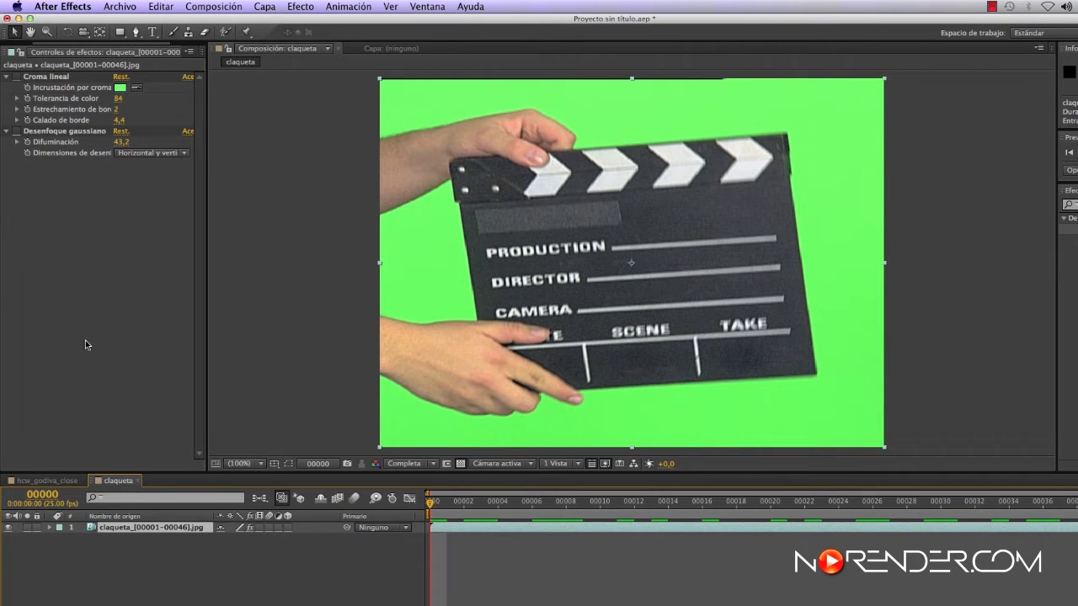
left_click(65, 484)
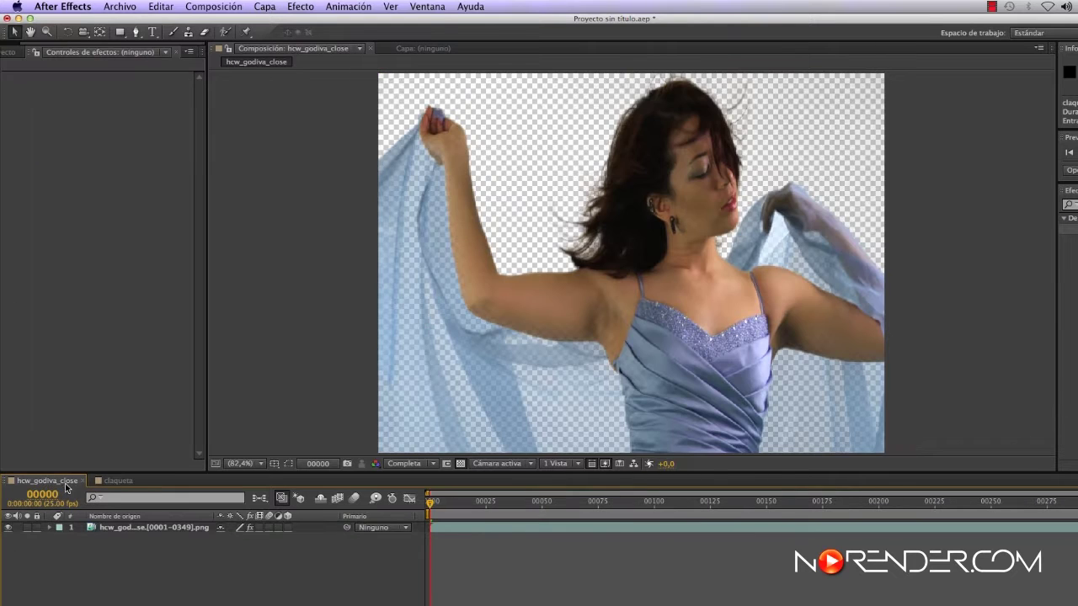
left_click(130, 529)
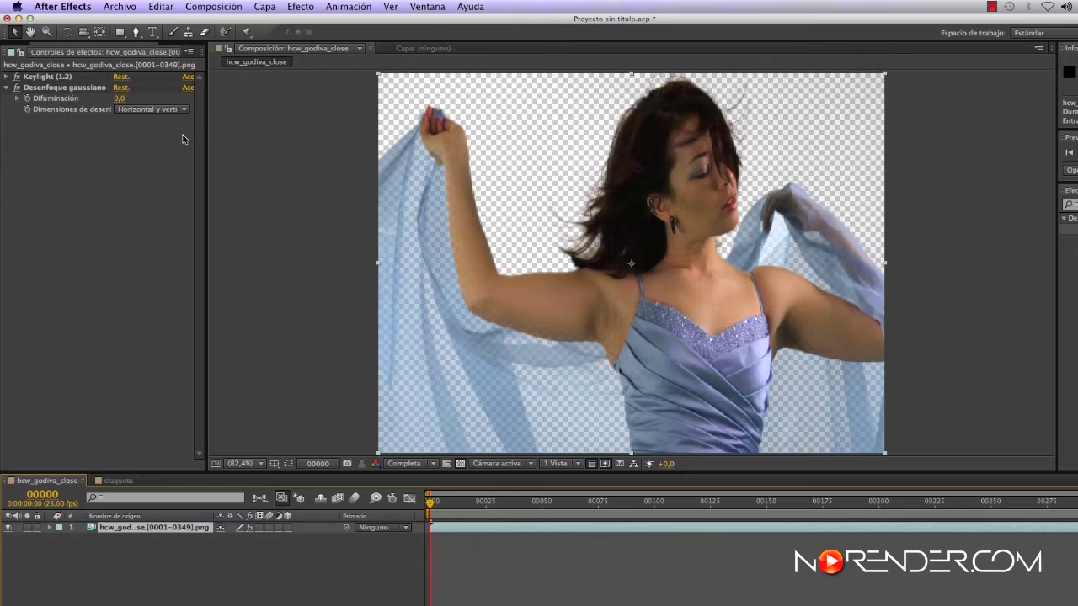
- Select the Desenfoque gaussiano effect and reveal its properties under the hcw_godiva_close layer in the timeline
left_click(44, 90)
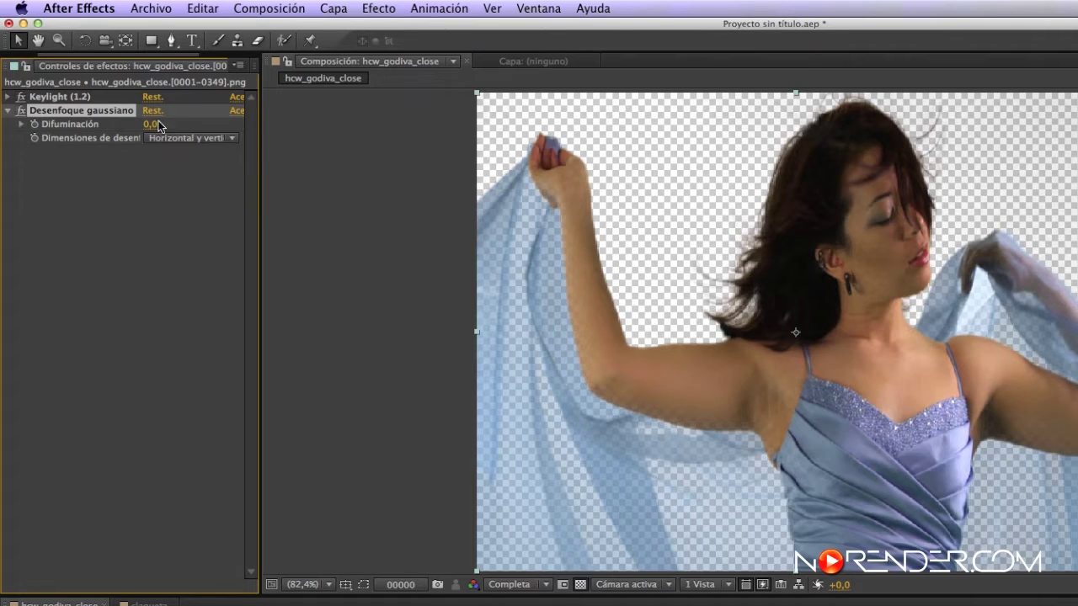
left_click_drag(149, 124, 54, 120)
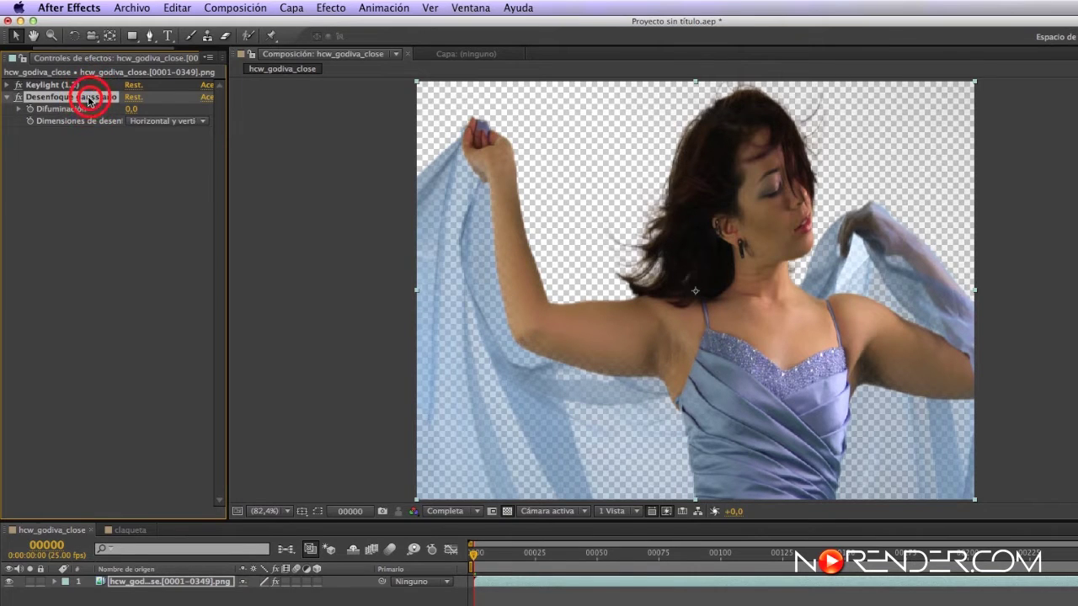
key("e")
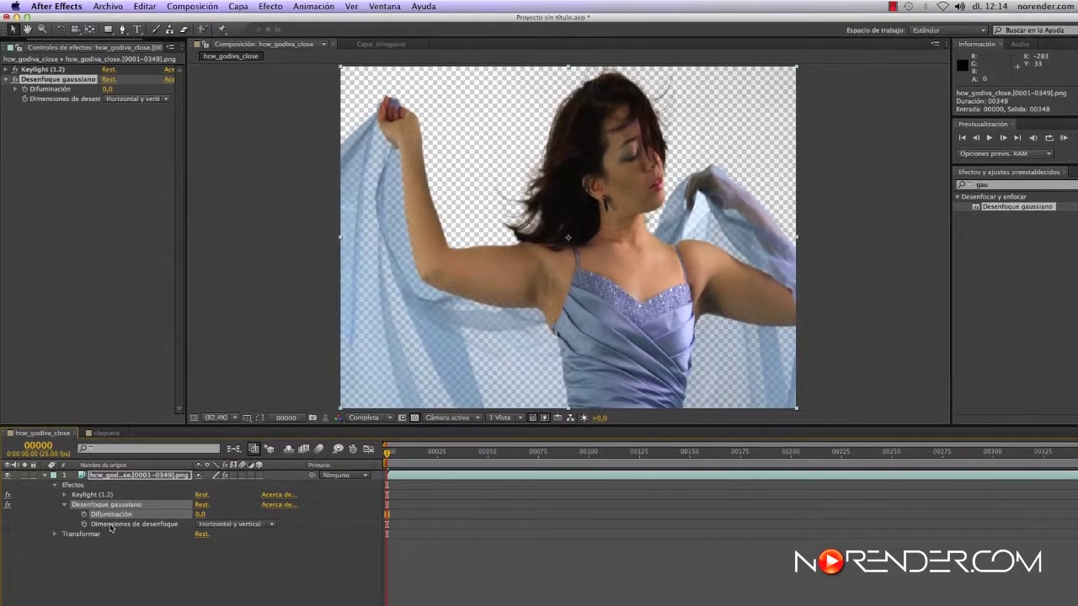
left_click(134, 582)
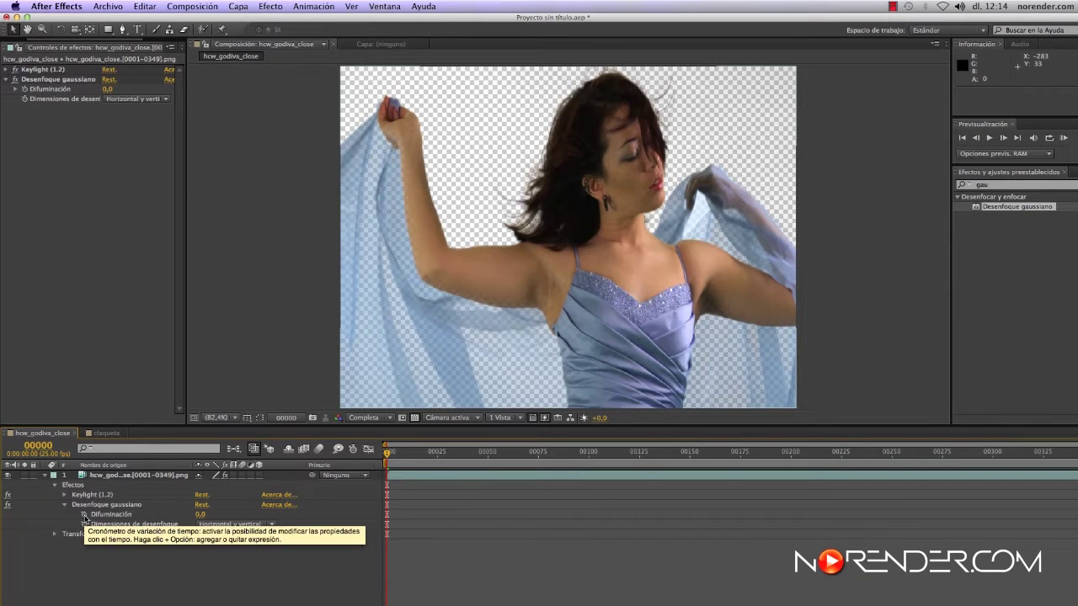
- Animate the Gaussian blur's Difuminación with a keyframe at frame 0 and a value of 45,7 at frame 25
left_click(85, 514)
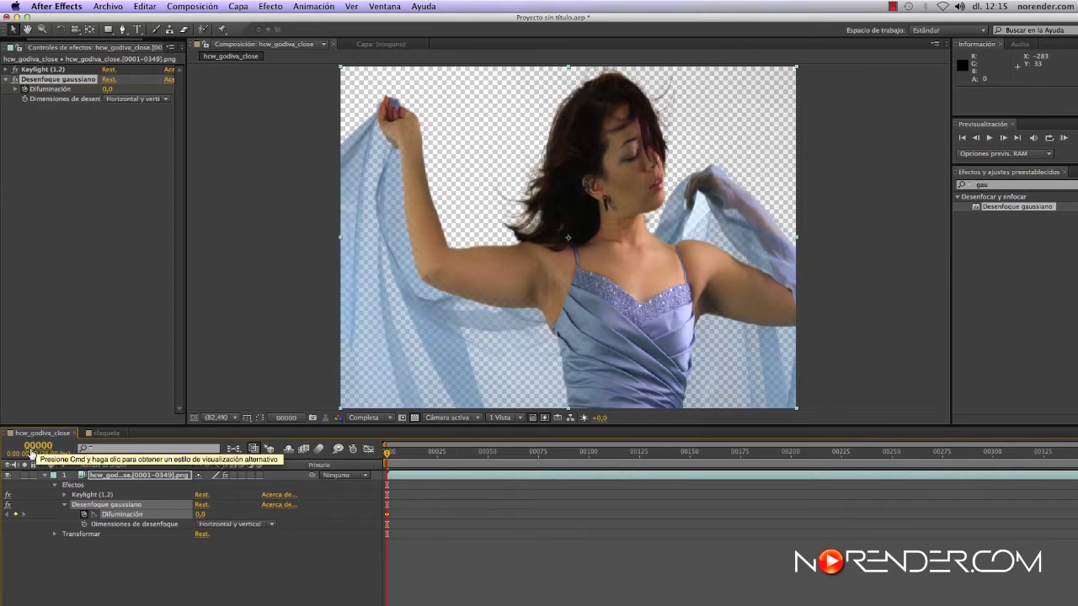
left_click(437, 452)
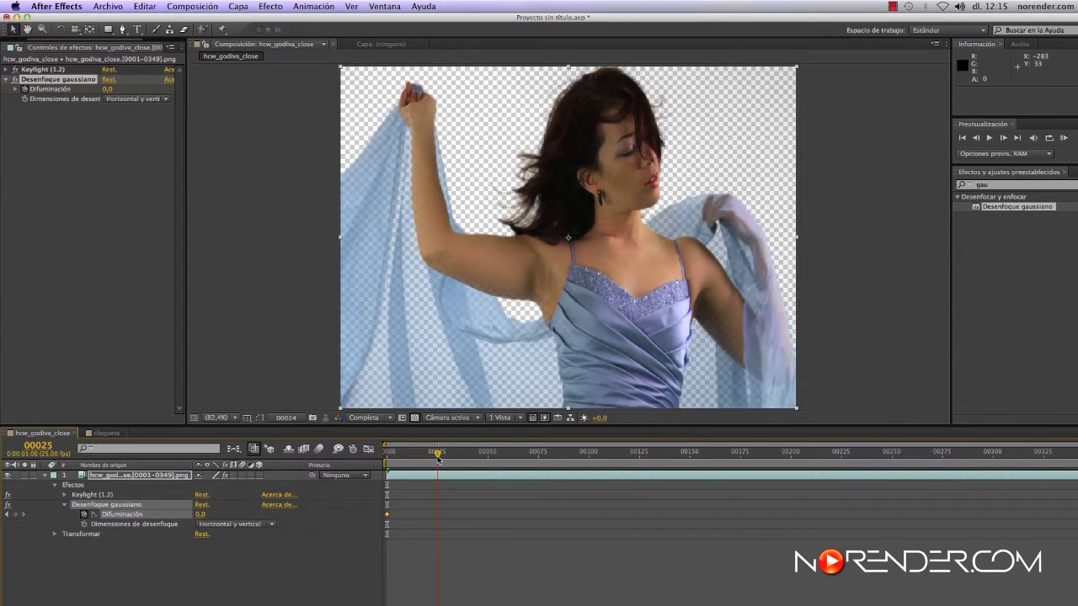
left_click_drag(200, 515, 423, 502)
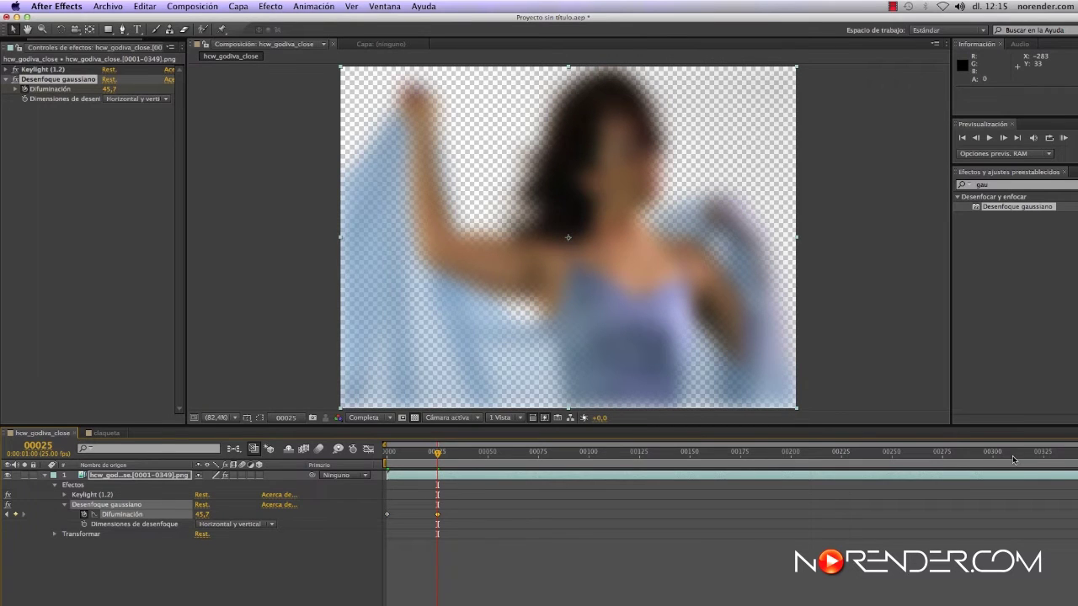
- Shorten the work area to end at about frame 32 and play a RAM preview of the blur animation
left_click_drag(1077, 463, 456, 463)
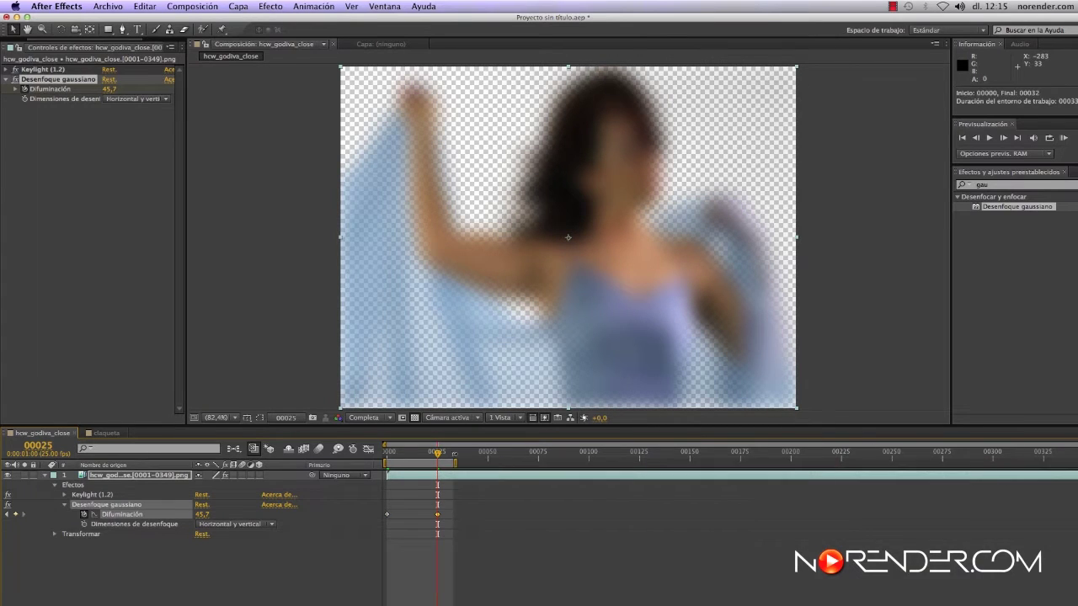
left_click(1064, 139)
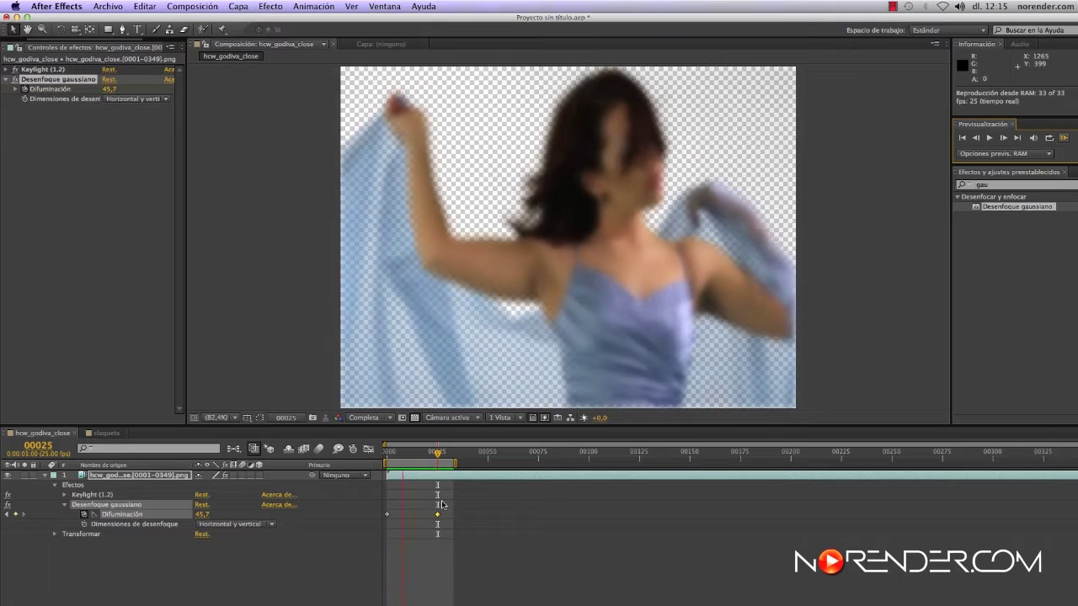
- Return to frame 0, remove the Difuminación keyframes and set the blur to a constant 36,6
left_click(398, 452)
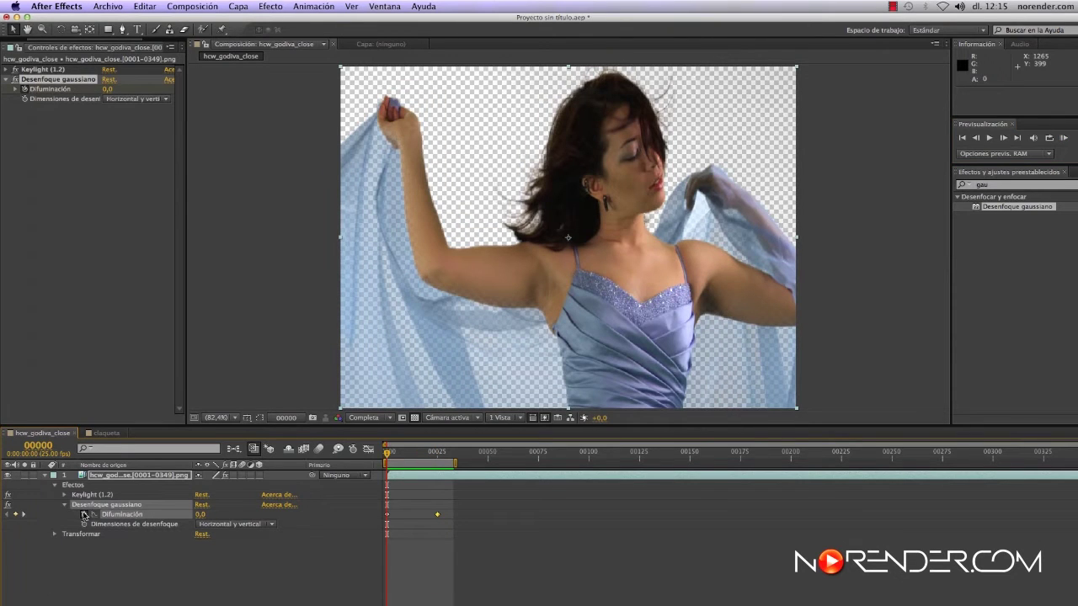
left_click(84, 514)
left_click_drag(108, 89, 4, 77)
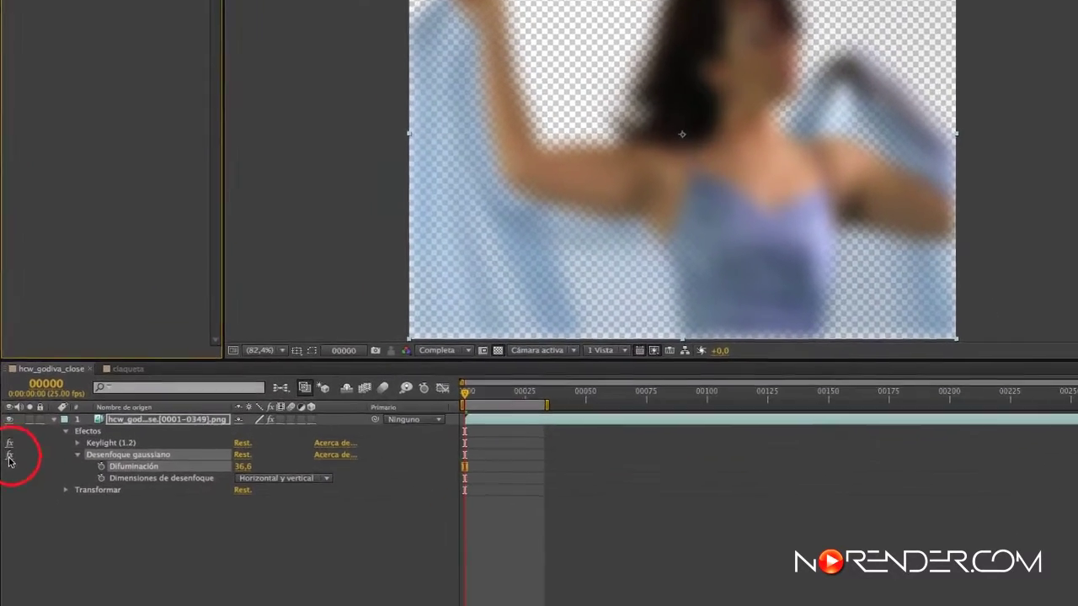
- Compare the image by toggling the Keylight and Desenfoque gaussiano effects off and on in the timeline
left_click(8, 504)
left_click(10, 406)
left_click(10, 393)
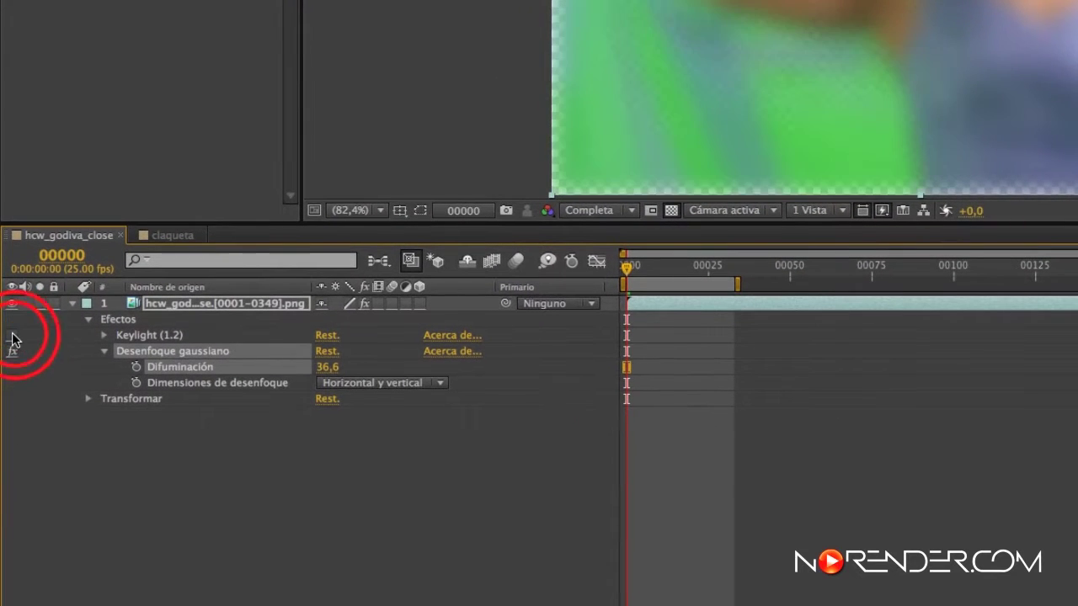
left_click(10, 393)
left_click(11, 353)
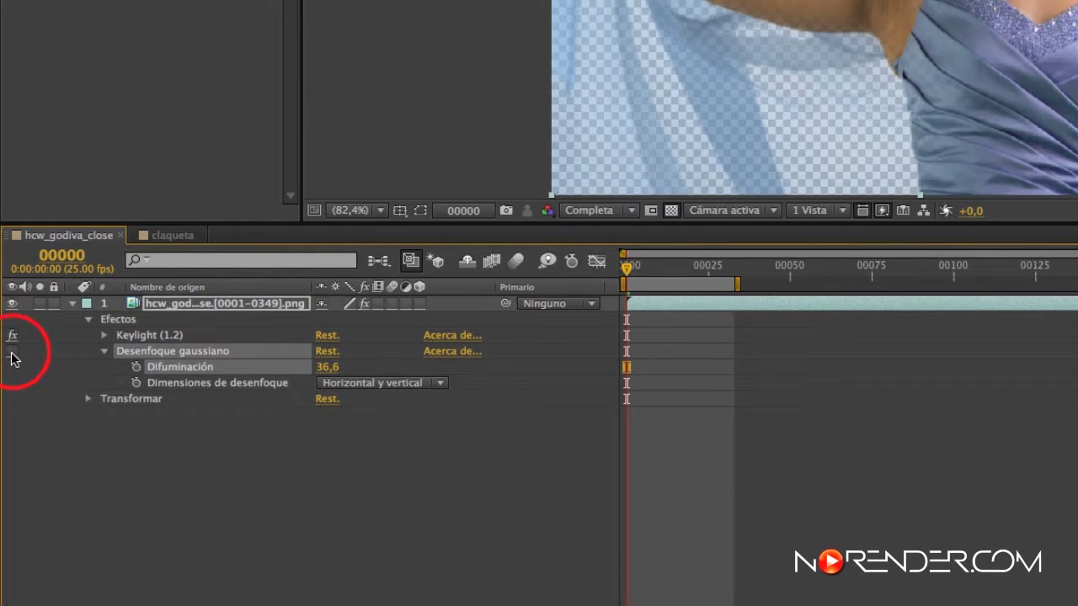
left_click(11, 353)
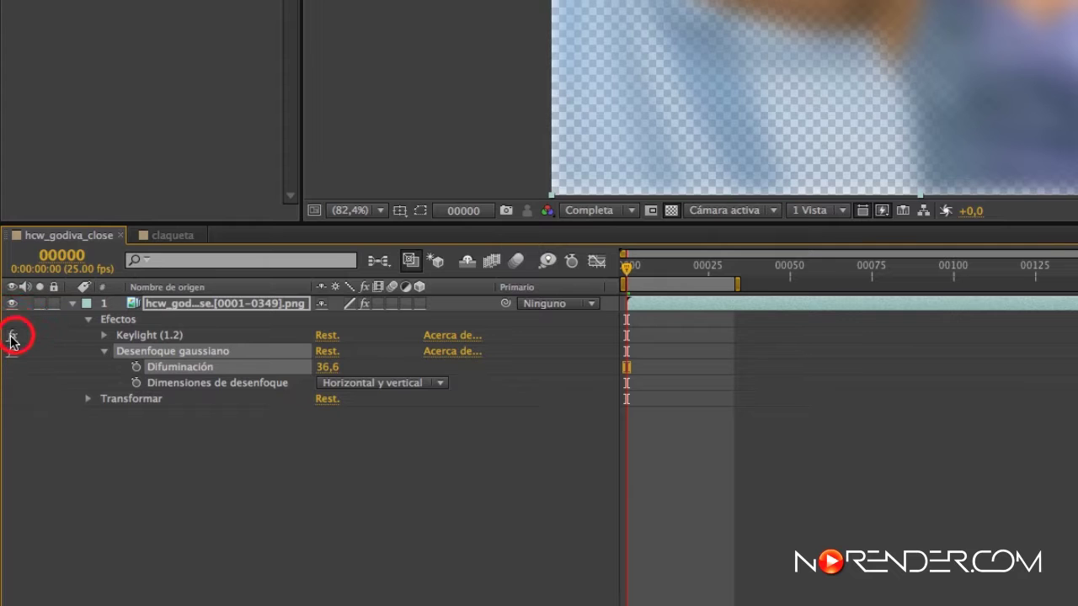
left_click(11, 336)
left_click(12, 337)
left_click(12, 337)
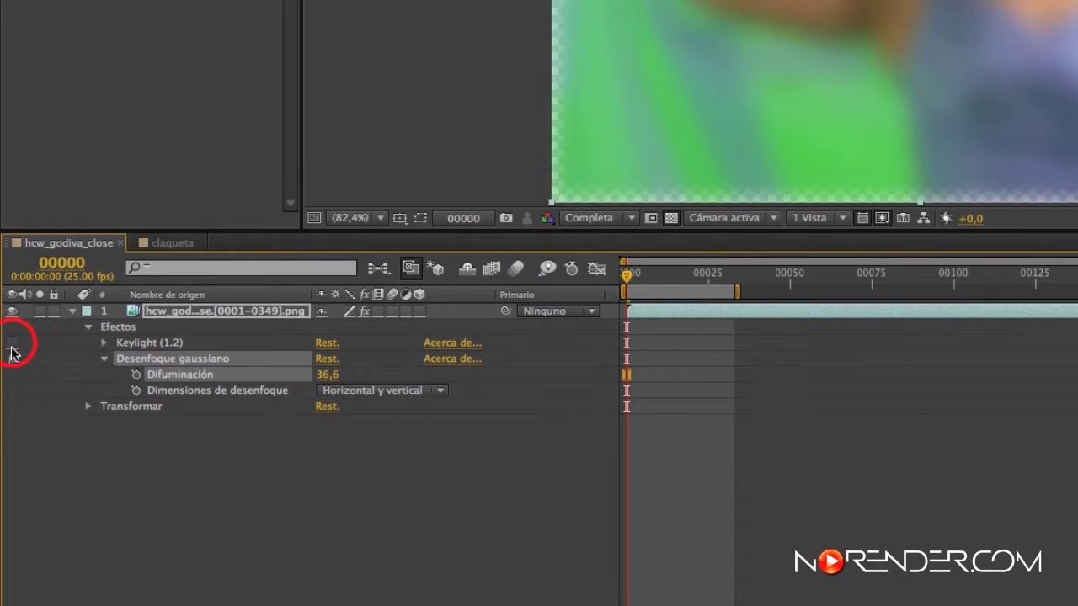
left_click(11, 337)
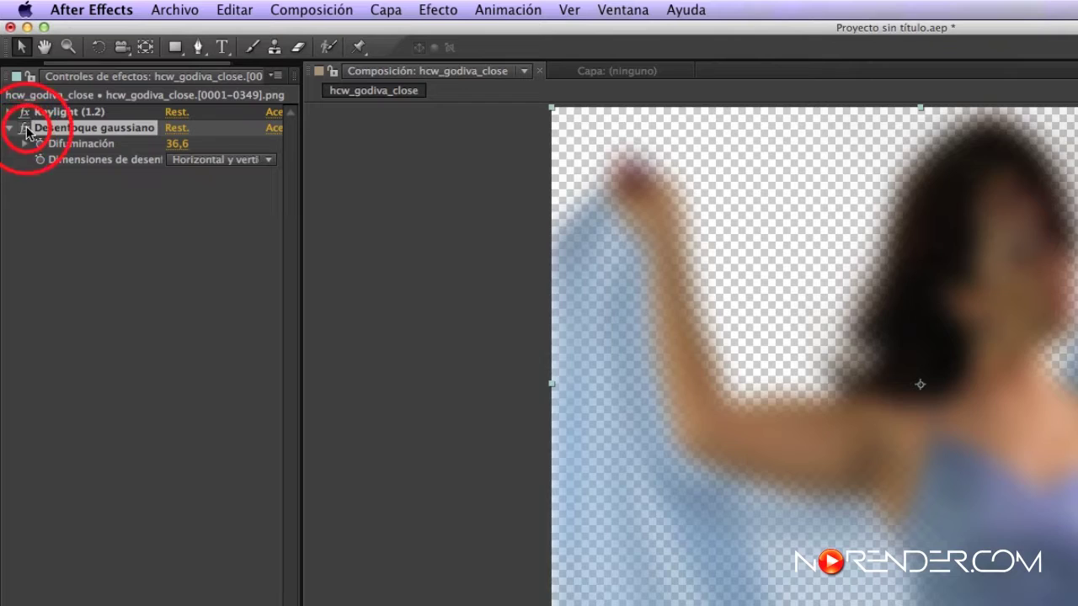
- Toggle Keylight and Desenfoque gaussiano off and on from the effect controls, leaving both enabled
left_click(25, 116)
left_click(25, 116)
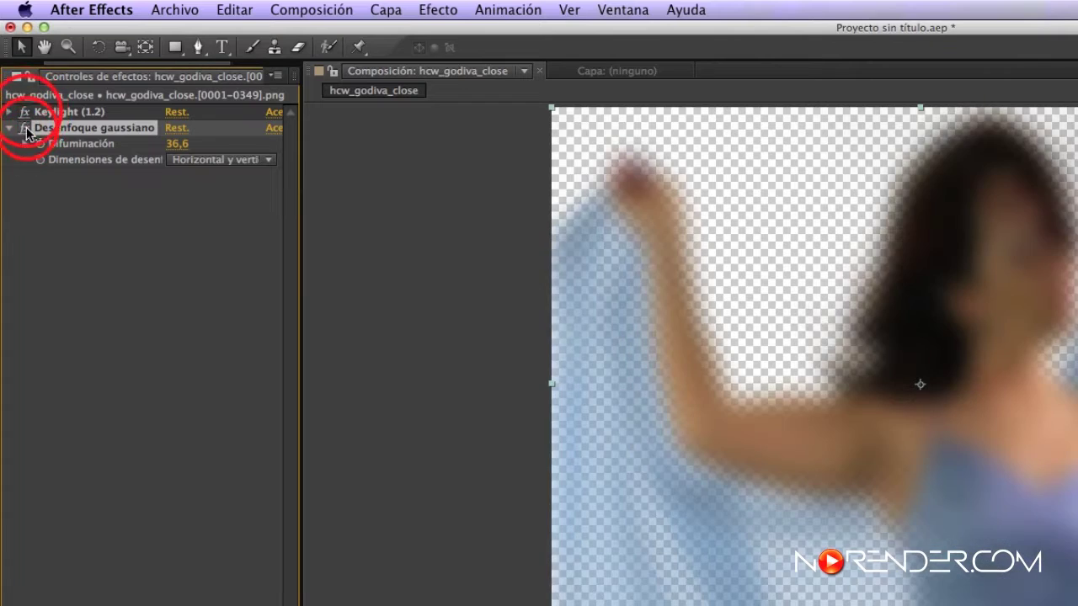
left_click(24, 100)
left_click(25, 112)
left_click(24, 128)
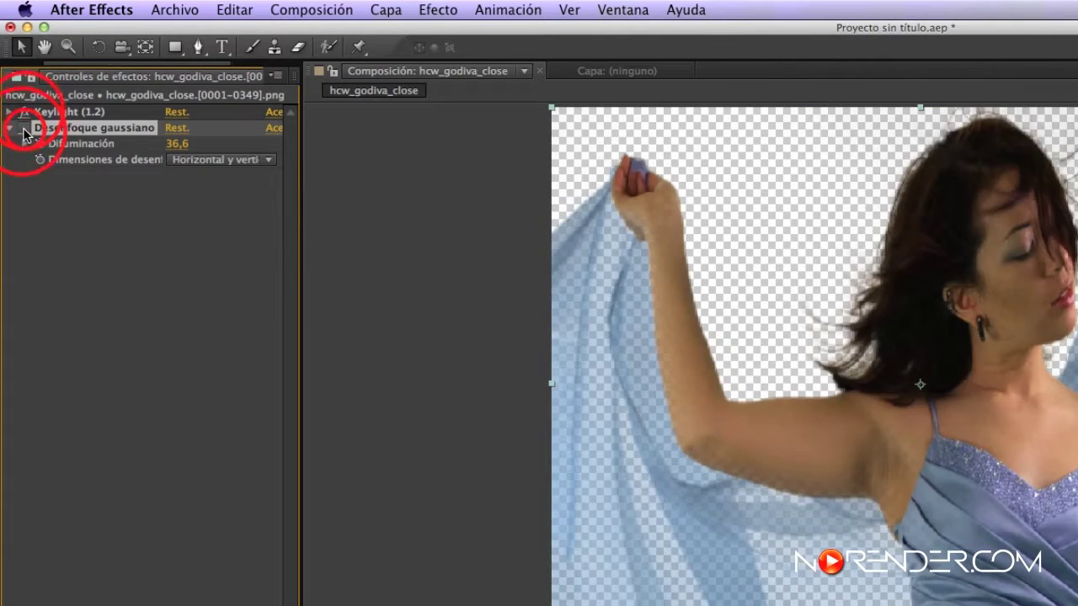
left_click(24, 128)
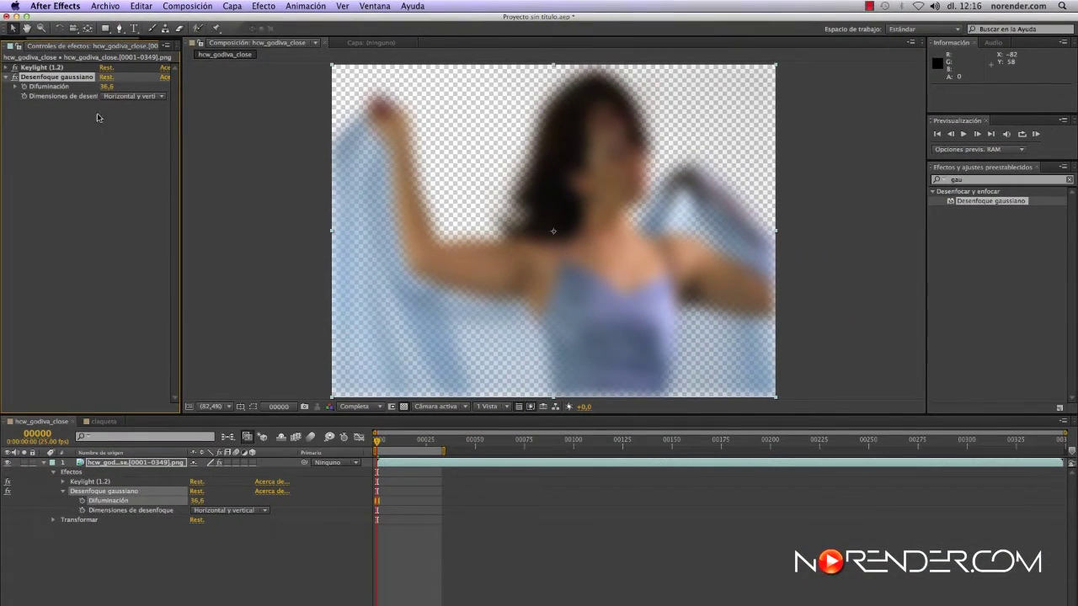
- Delete the Desenfoque gaussiano effect from the hcw_godiva_close layer
key("Delete")
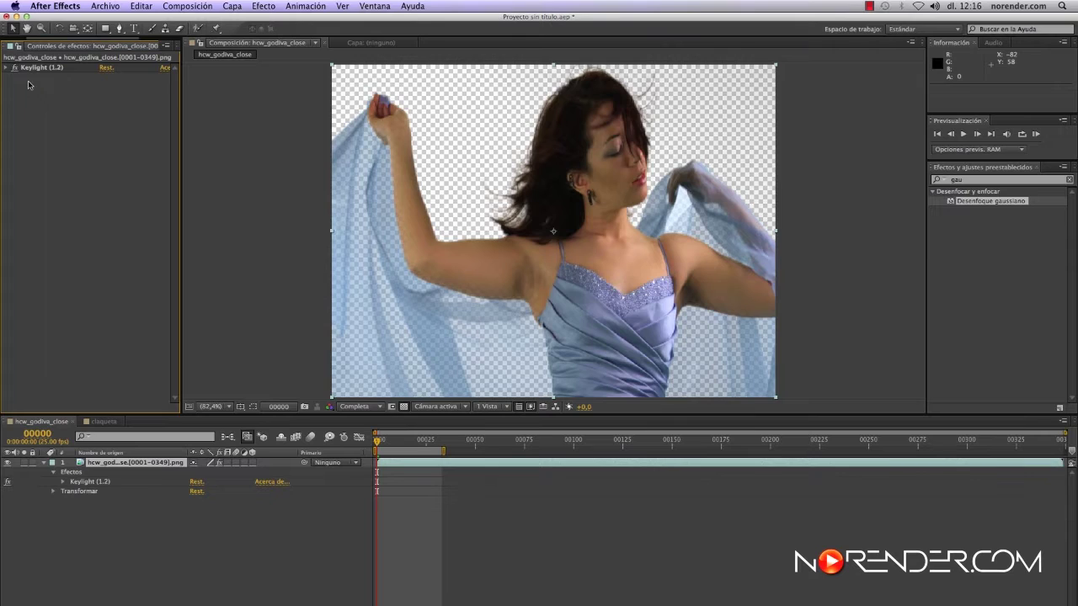
- Add an orange 960 × 720 px solid and place it beneath the hcw_godiva_close layer as a background
left_click(44, 463)
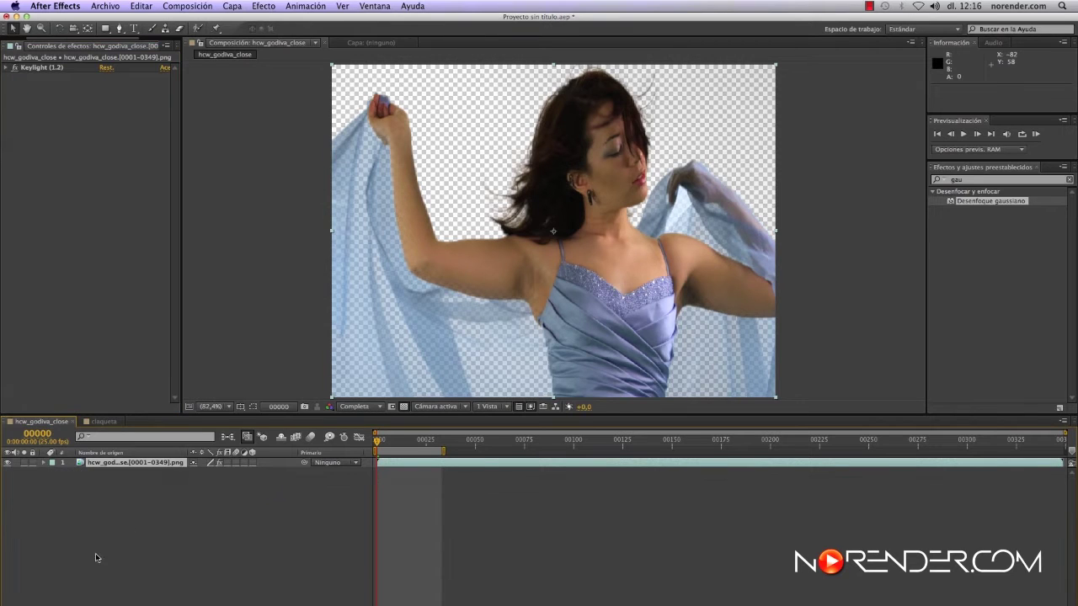
left_click(80, 533)
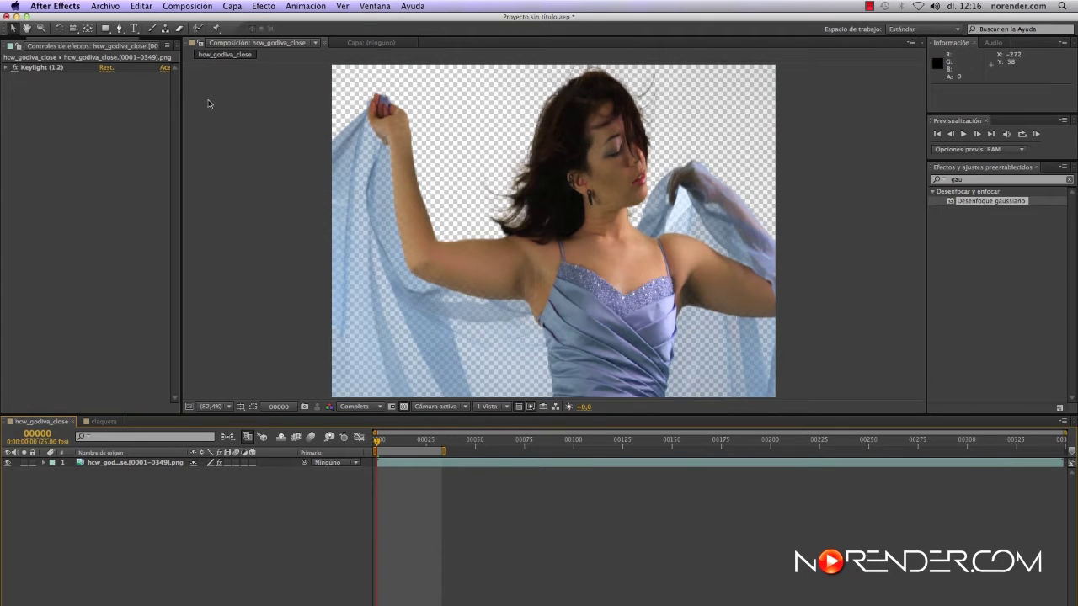
left_click(233, 7)
mouse_move(236, 23)
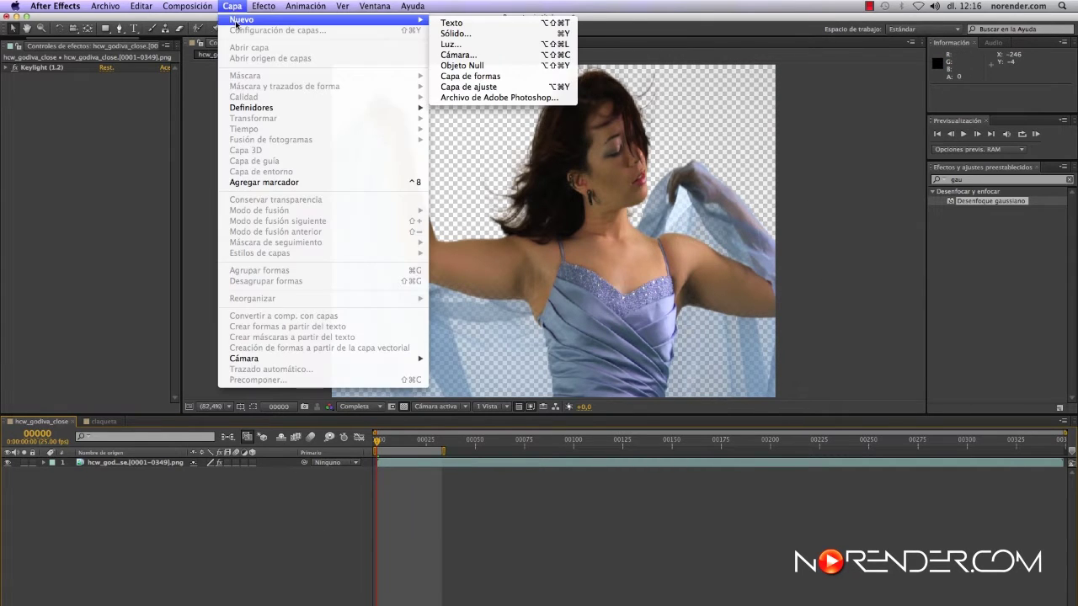
left_click(536, 35)
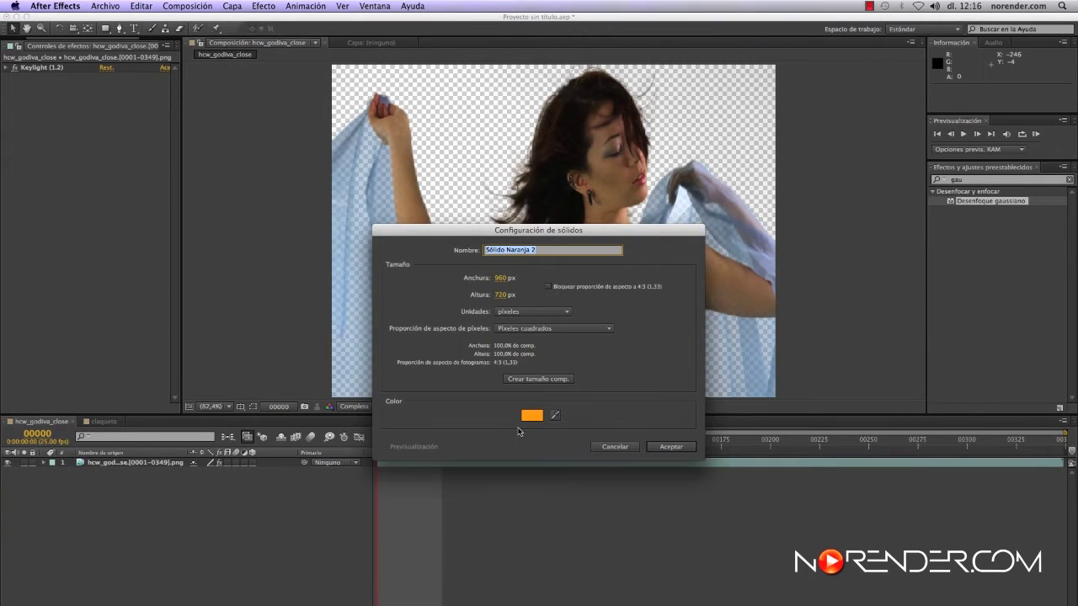
left_click(673, 447)
key("super+bracketleft")
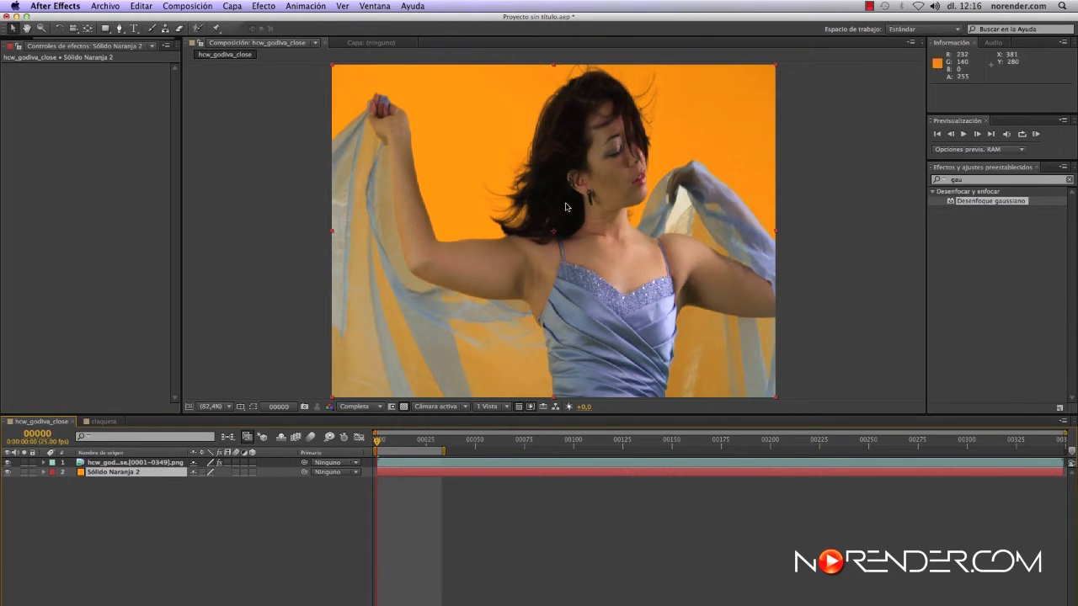
- Turn both the hcw_godiva_close layer and the orange solid into 3D layers
left_click(112, 508)
left_click_drag(112, 508, 184, 462)
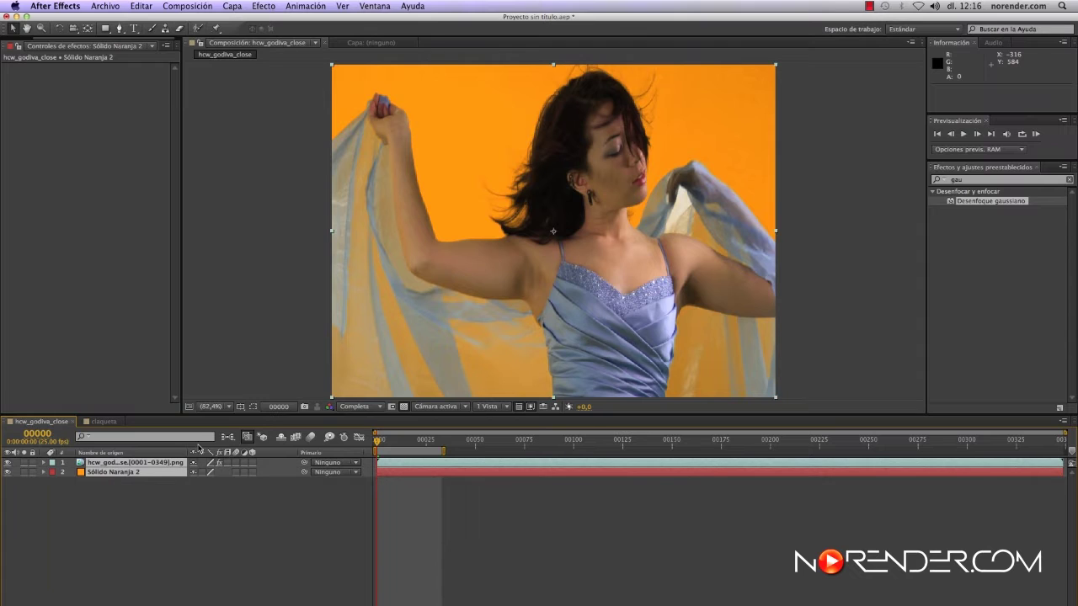
left_click(253, 463)
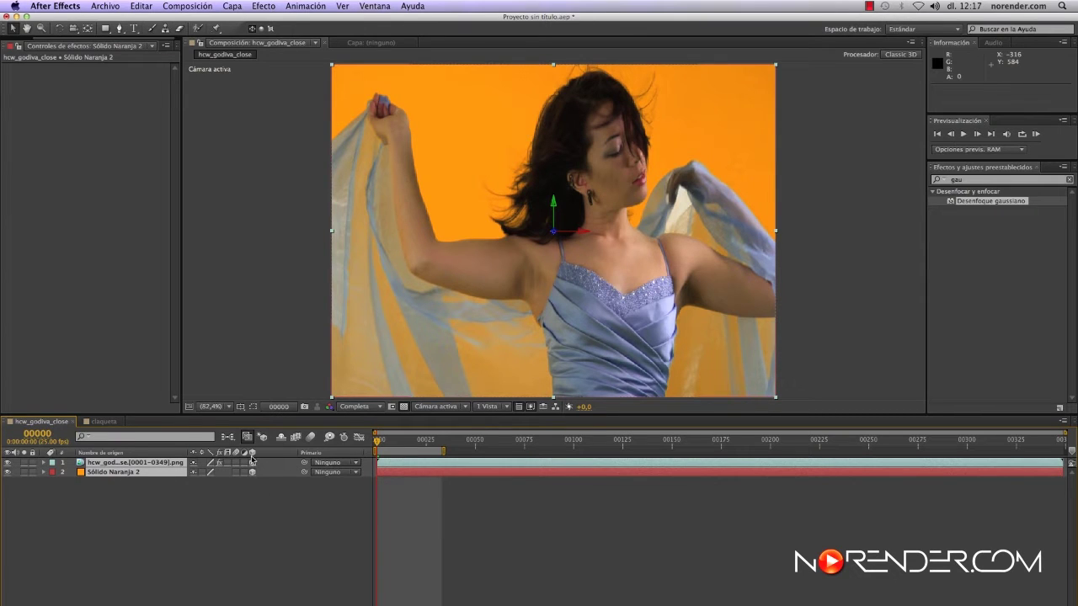
- Add a white Luz concentrada light with 100% intensity, a 180° cone angle and 100% cone feather
left_click(234, 6)
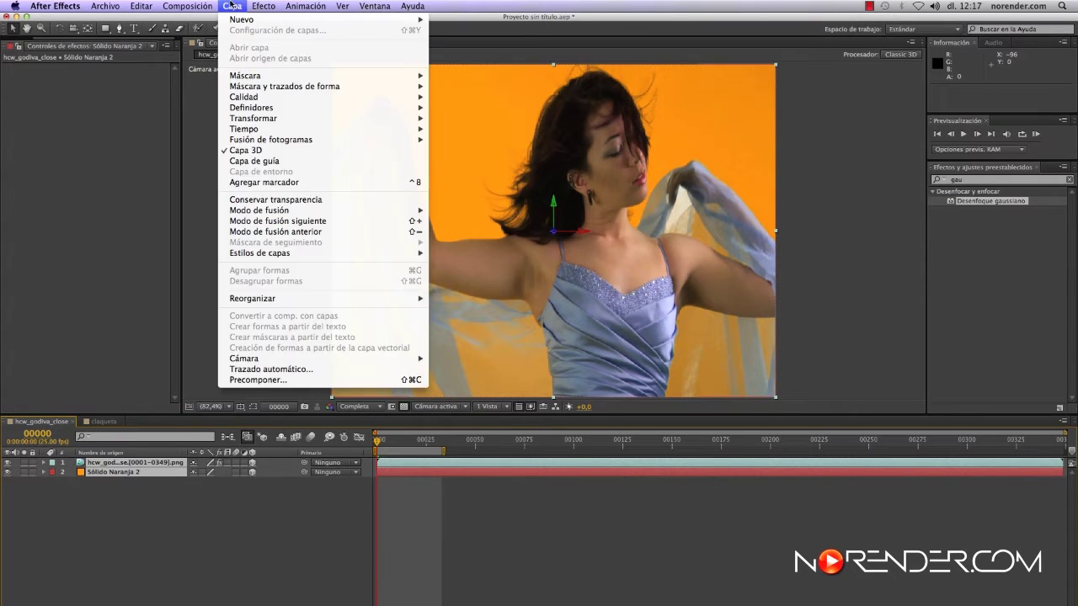
mouse_move(248, 24)
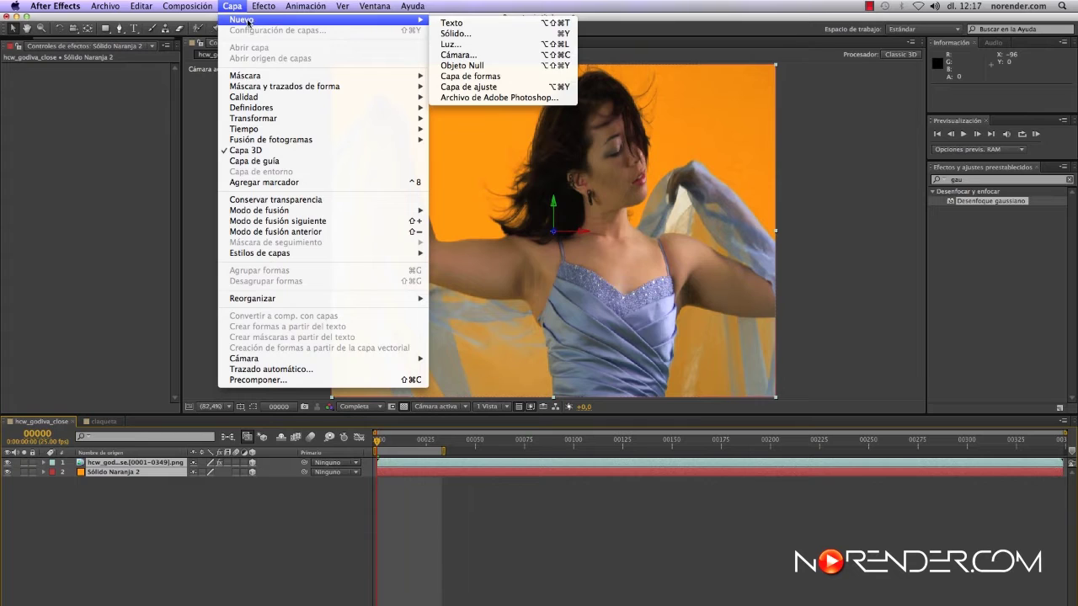
left_click(558, 46)
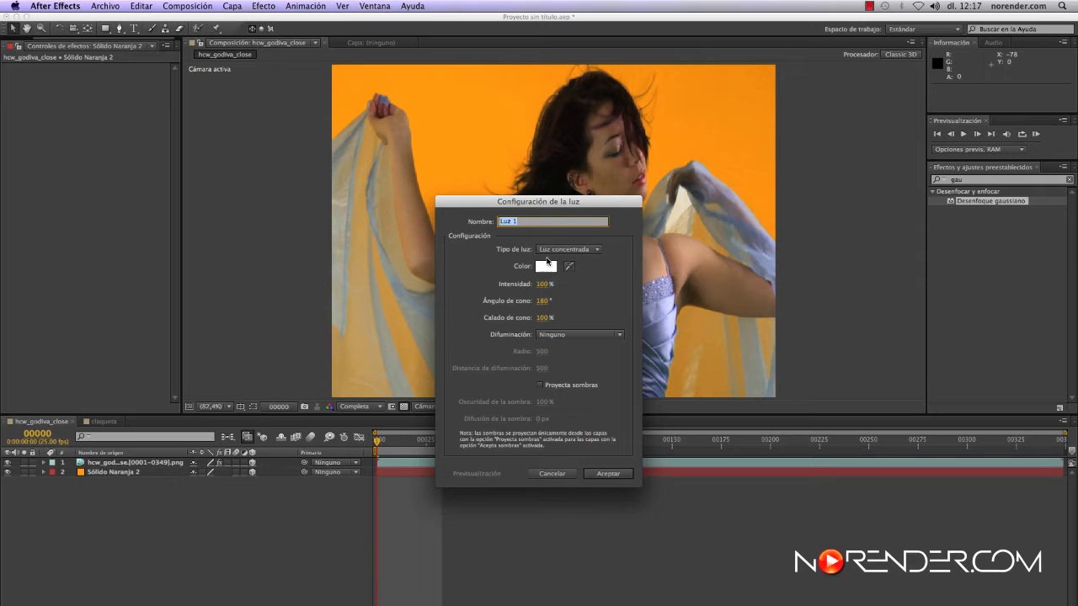
left_click(608, 473)
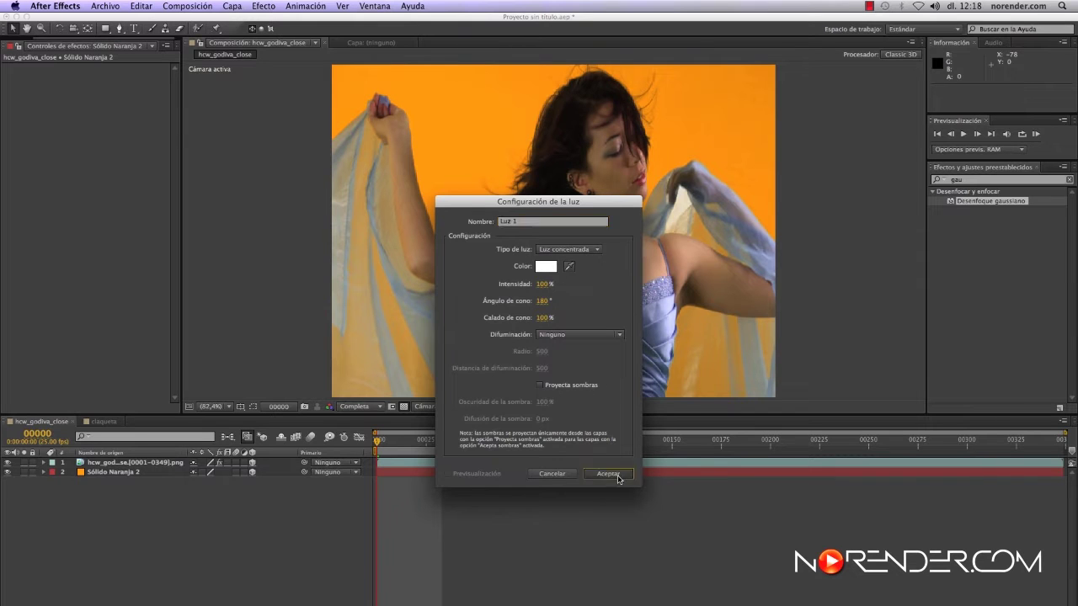
- Set the position of Luz 1 to 520,0, 320,0, -562,3 and its intensity to 147%
left_click(44, 462)
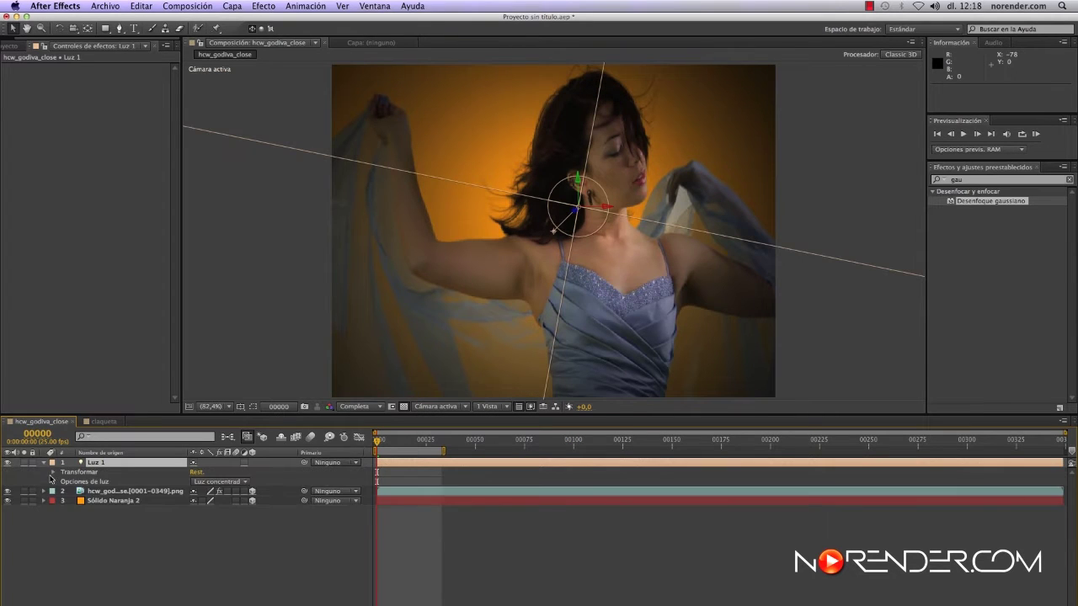
left_click(54, 473)
left_click(240, 492)
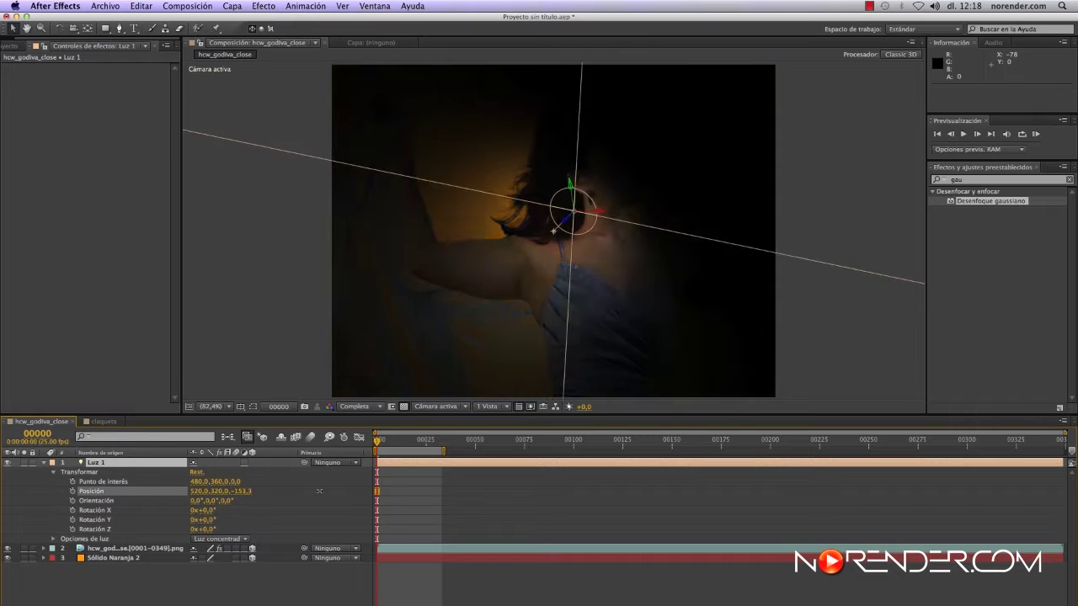
left_click_drag(192, 506, 140, 519)
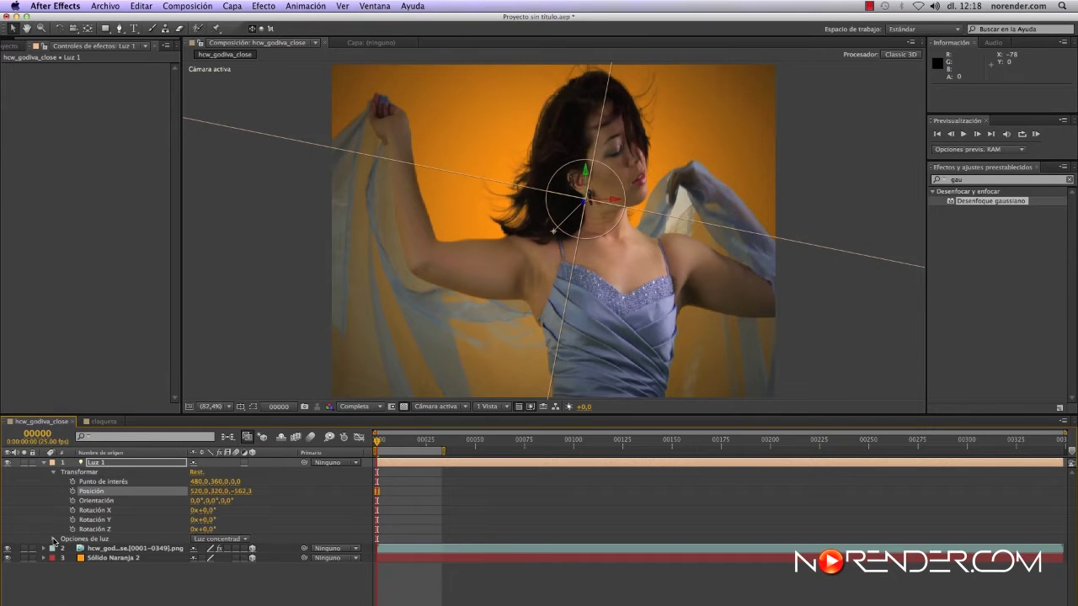
left_click(54, 539)
mouse_move(199, 548)
left_mouse_down()
mouse_move(223, 541)
mouse_move(211, 542)
left_mouse_up()
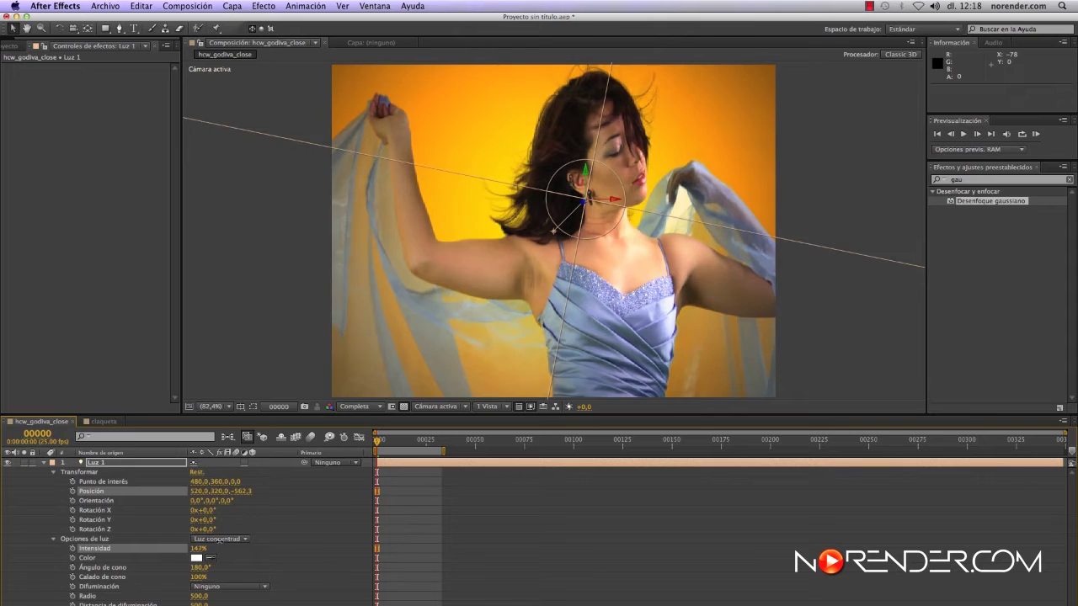
left_click(48, 463)
left_click(90, 539)
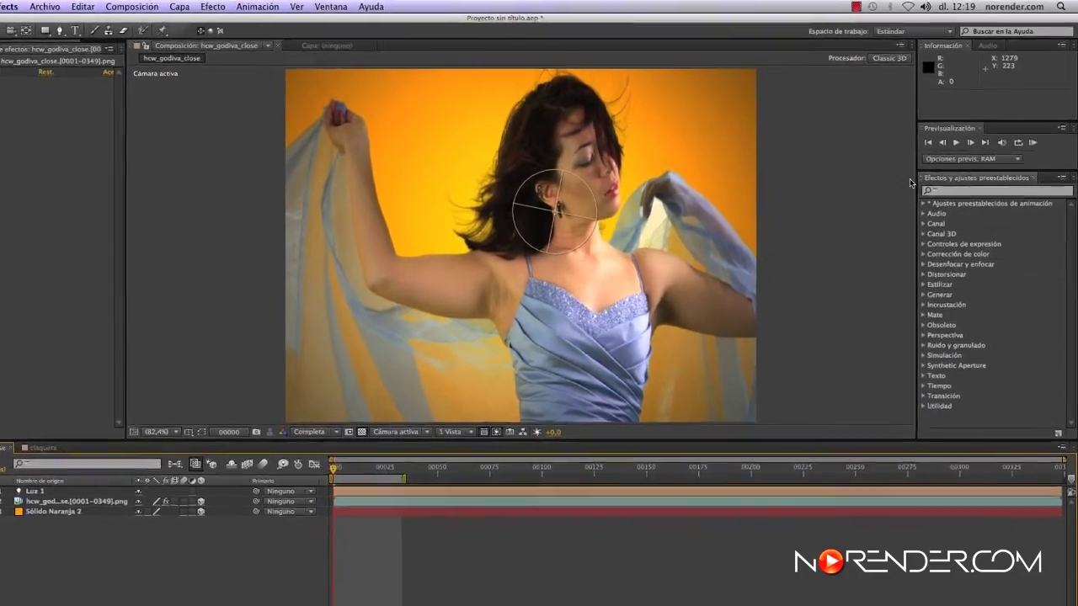
- Search the effects for "somb" and apply Sombra paralela to hcw_godiva_close with 59% opacity, distance 44,0 and softness 63,0
left_click(1002, 190)
type("som")
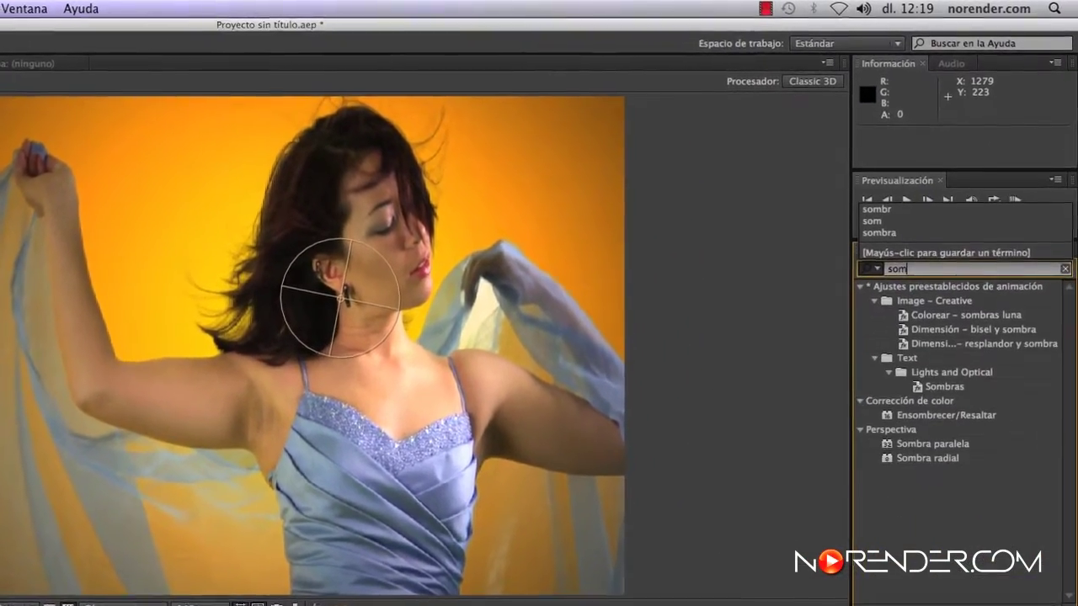
left_click_drag(943, 444, 87, 533)
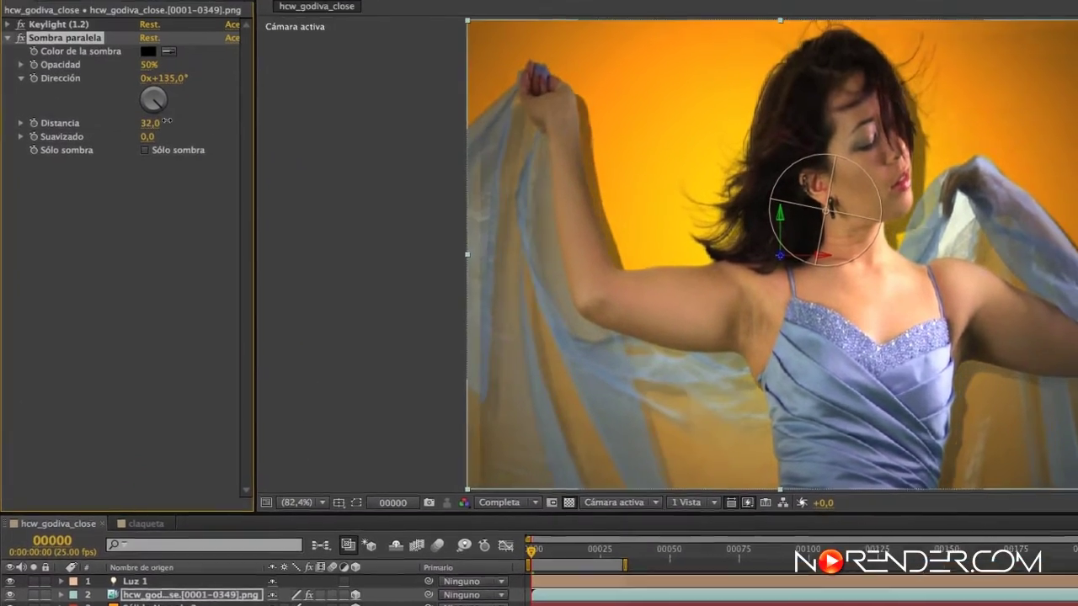
mouse_move(168, 121)
left_mouse_down()
mouse_move(187, 130)
mouse_move(163, 127)
left_mouse_up()
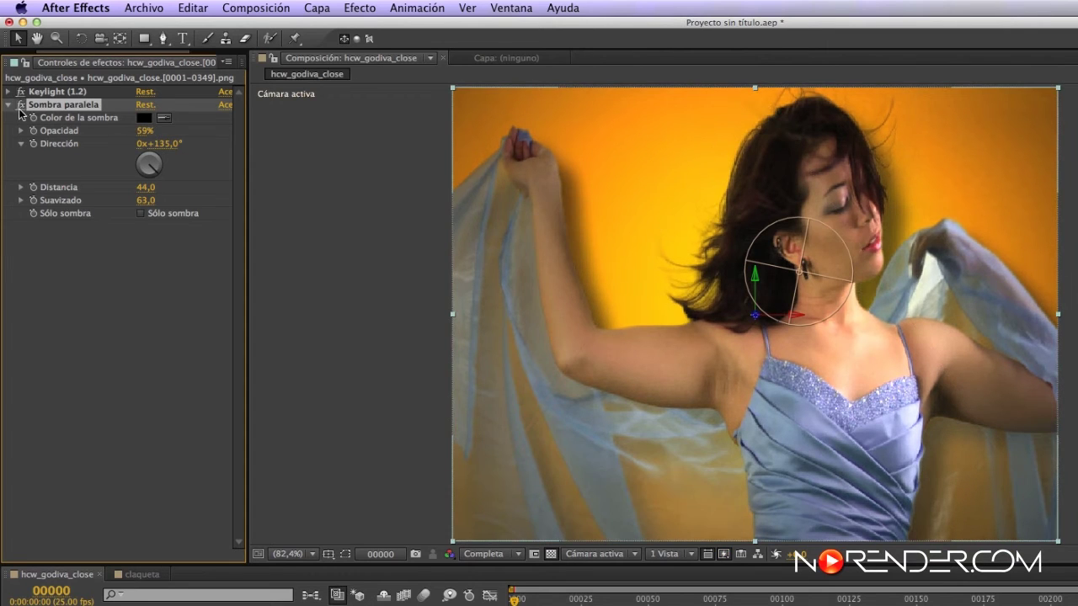
- Toggle the Sombra paralela effect off and on repeatedly to compare the shadow, leaving it disabled
left_click(21, 104)
left_click(22, 105)
left_click(21, 106)
left_click(20, 107)
left_click(19, 108)
left_click(20, 106)
left_click(20, 105)
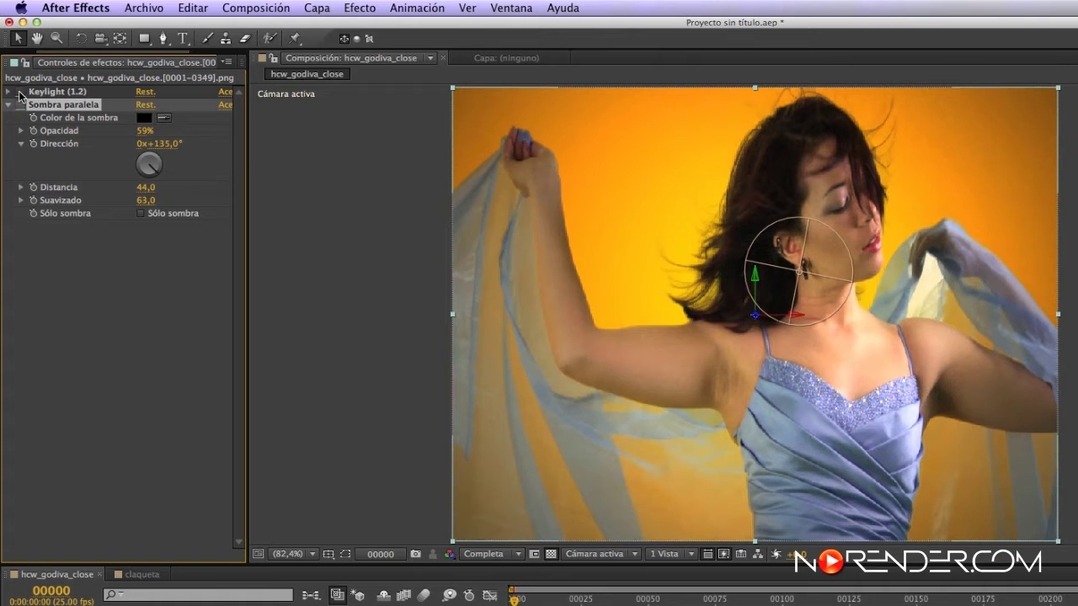
- Toggle Keylight off and on to compare the green background, and finish with Keylight and Sombra paralela both enabled
left_click(20, 91)
left_click(20, 91)
left_click(20, 92)
left_click(20, 92)
left_click(19, 93)
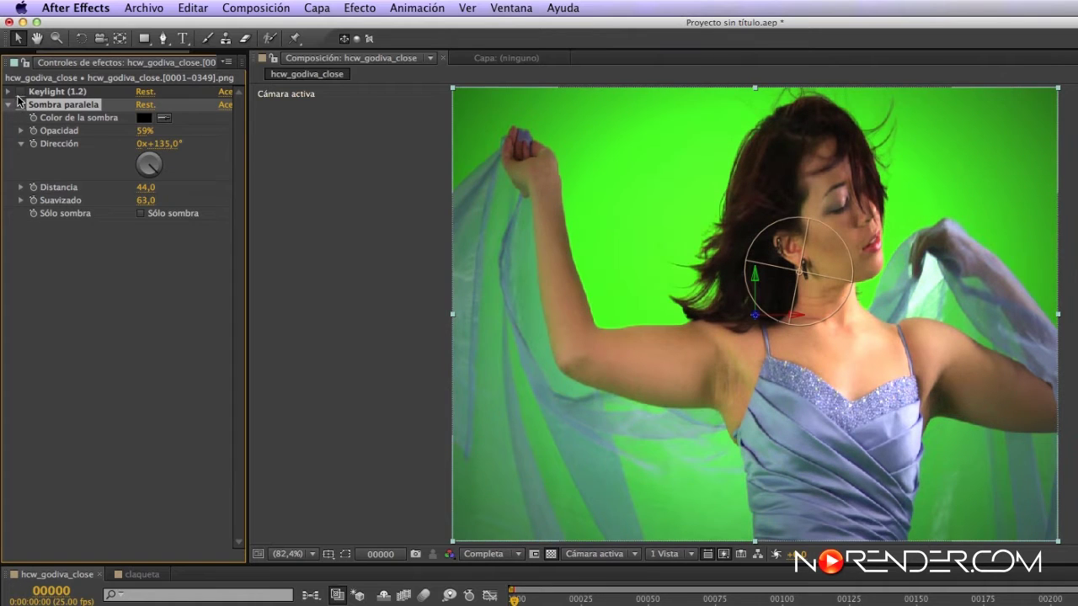
left_click(19, 93)
left_click(20, 105)
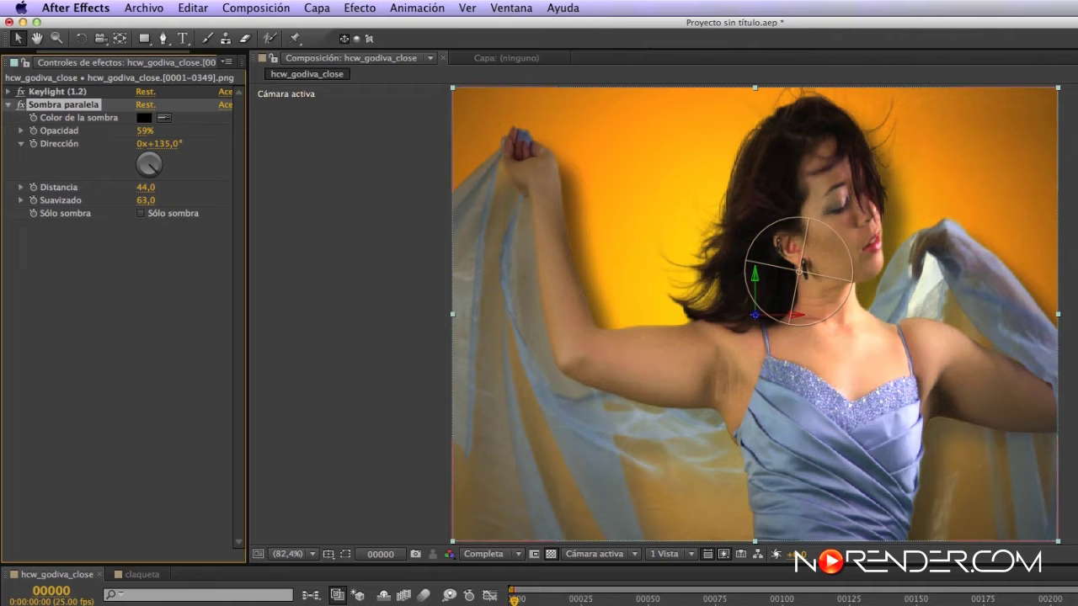
- Open the claqueta composition and enable its Croma lineal and Desenfoque gaussiano effects
left_click(141, 573)
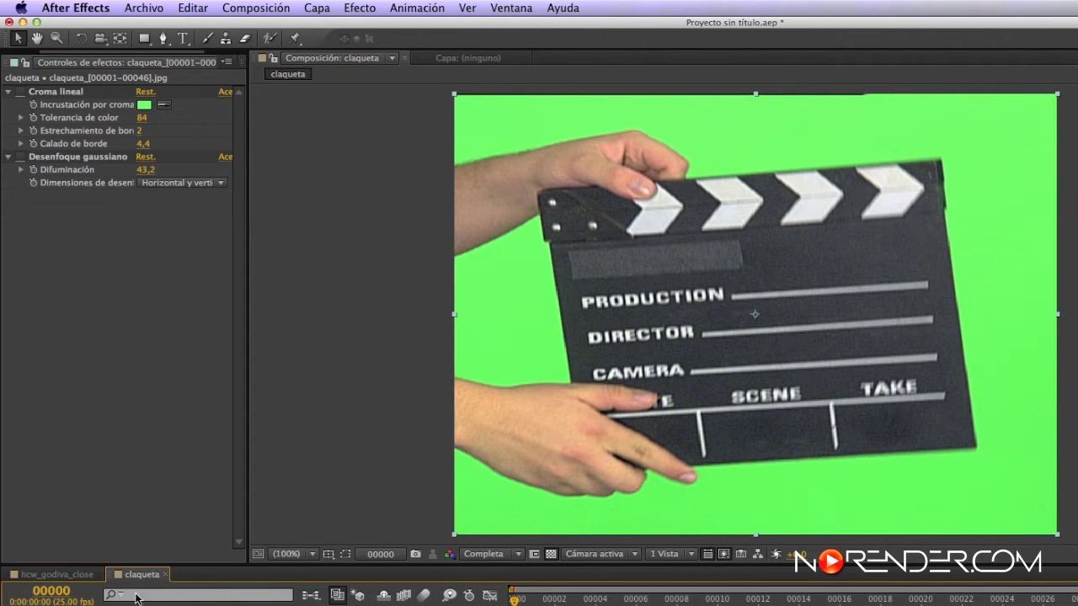
left_click(20, 91)
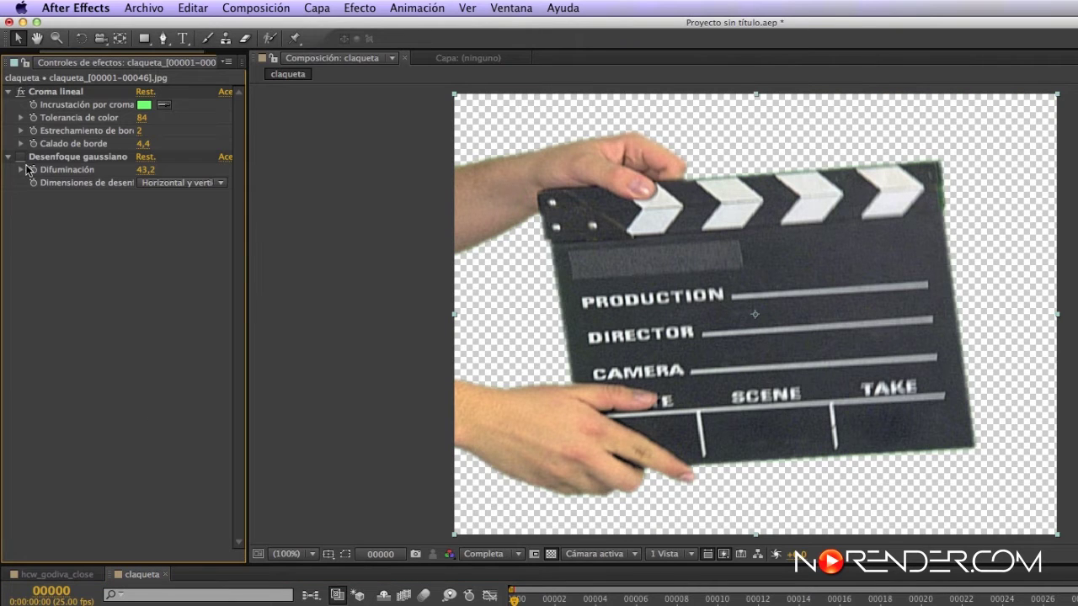
left_click(20, 157)
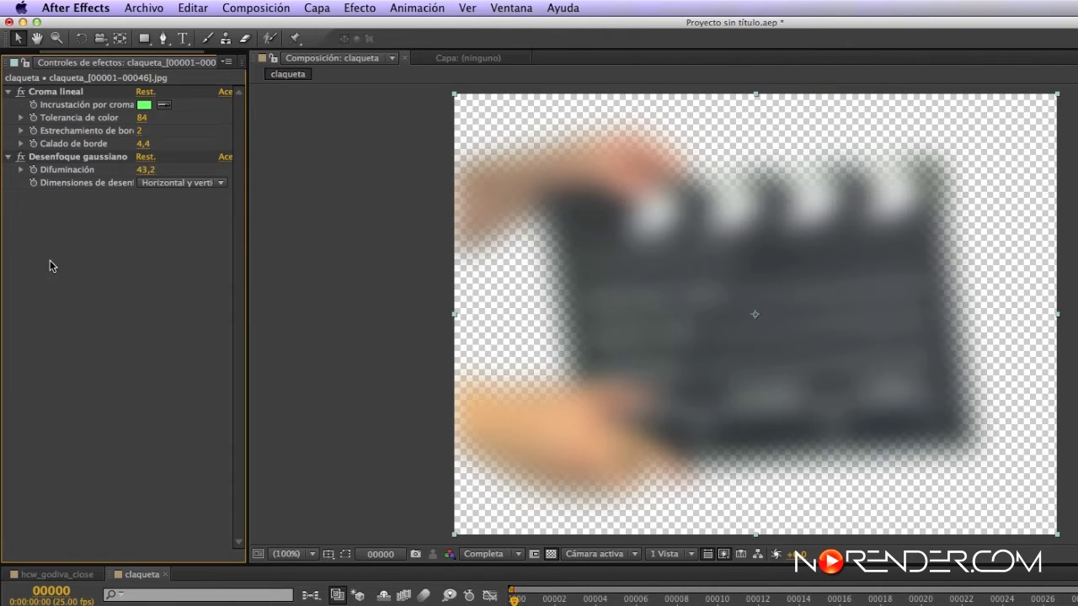
- Disable both claqueta effects and re-enable them in stacking order, Croma lineal first and Desenfoque gaussiano second, to examine each stage
left_click(72, 91)
left_click(88, 157)
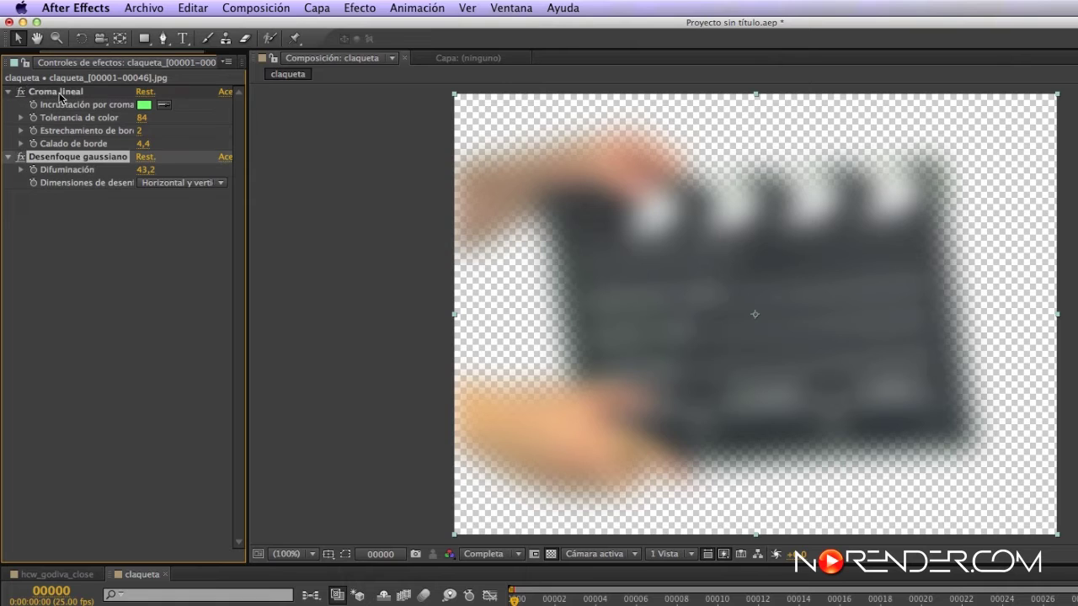
left_click(61, 94)
left_click(81, 160)
left_click(23, 157)
left_click(24, 92)
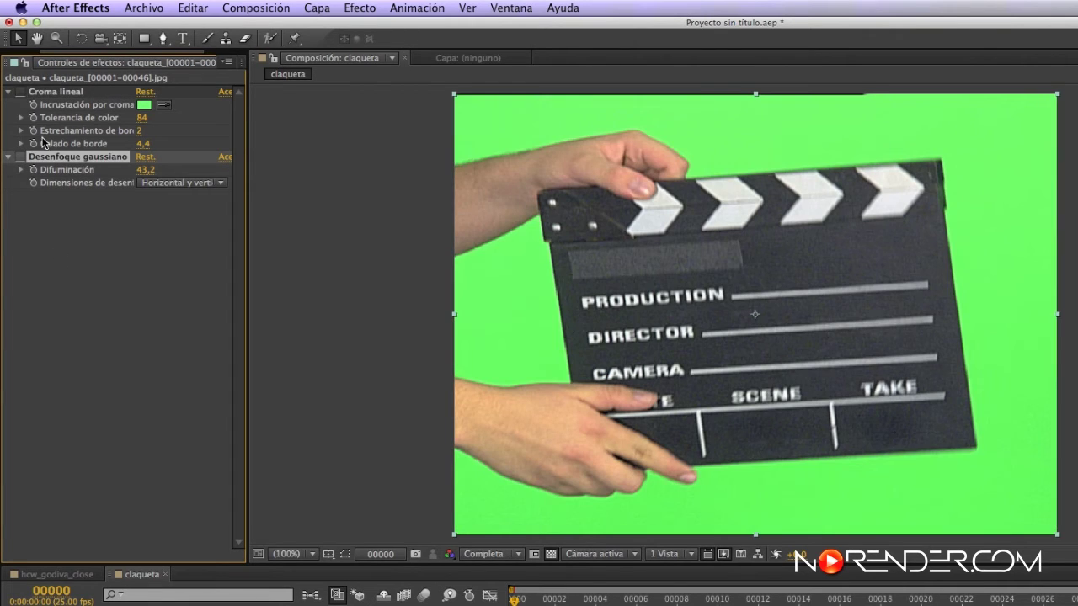
left_click(65, 95)
left_click(21, 91)
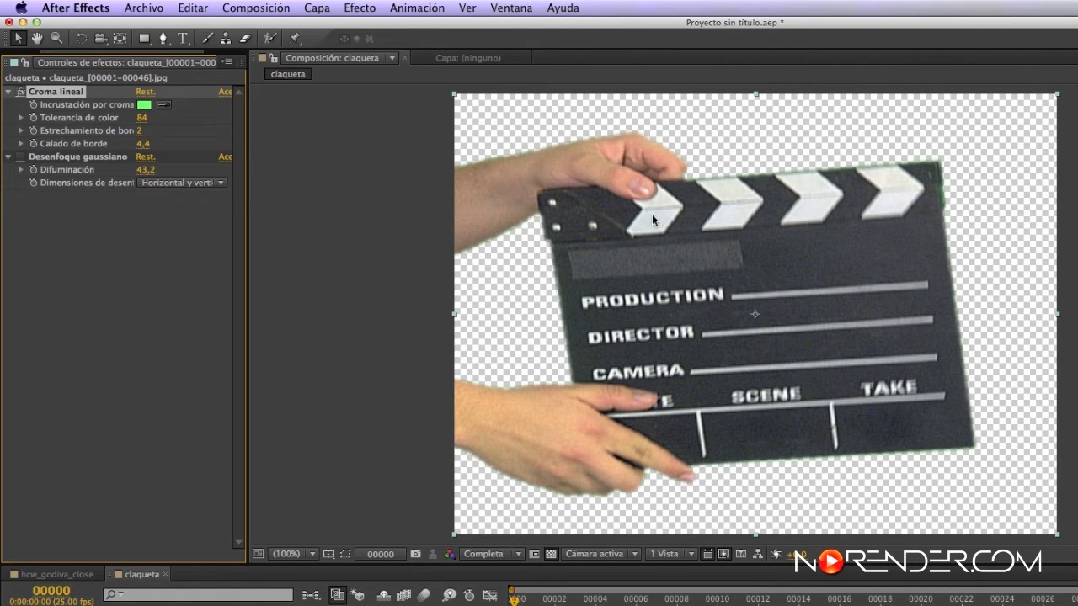
left_click(21, 158)
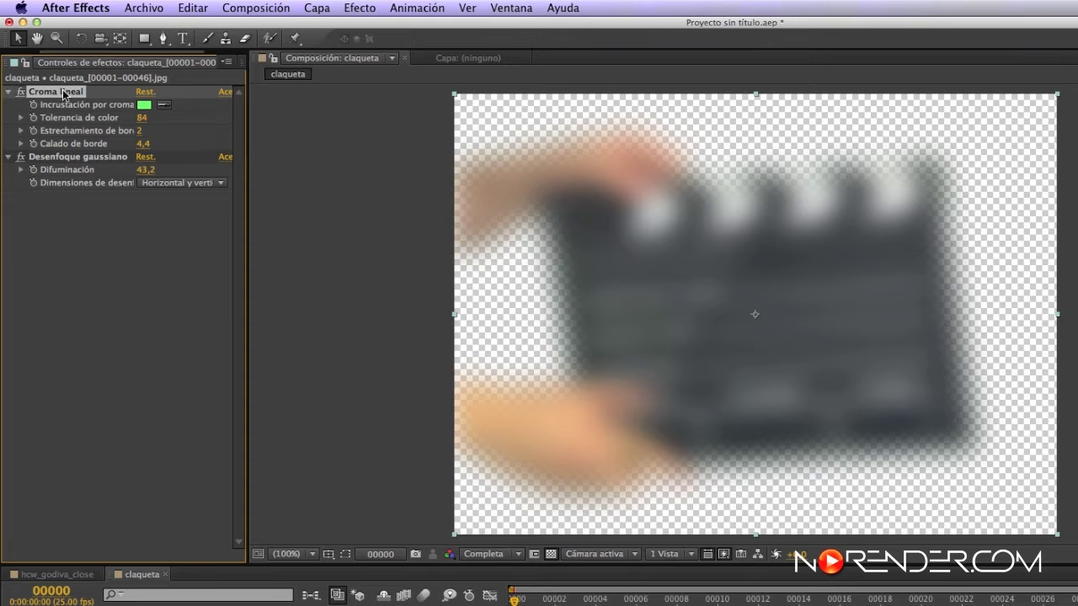
- Move Croma lineal below Desenfoque gaussiano, disable both, and re-enable the blur first and the key second to compare the result
left_click_drag(63, 95, 53, 338)
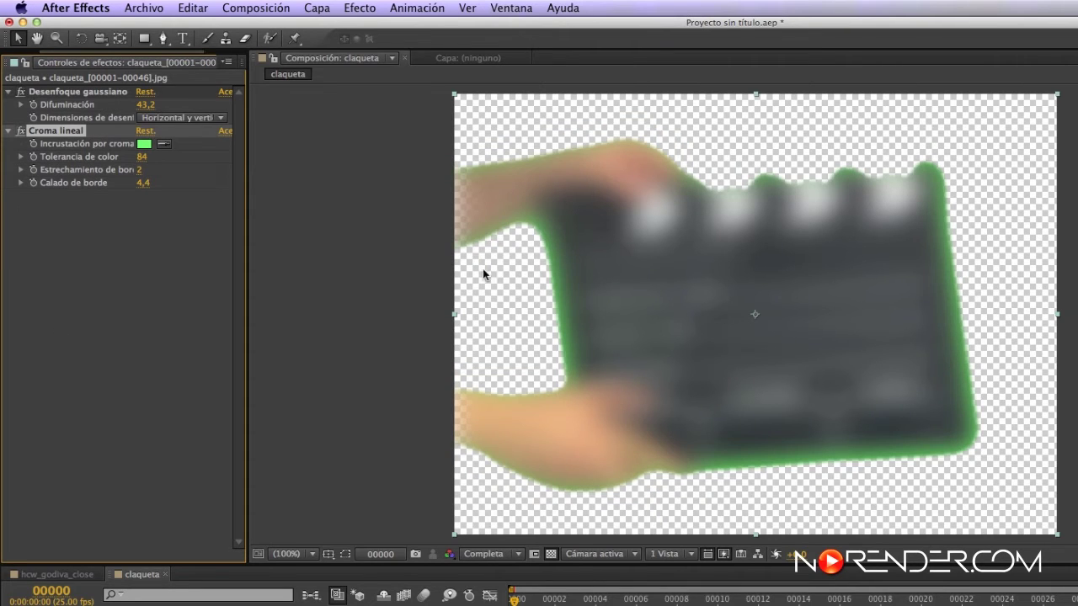
left_click(22, 132)
left_click(21, 91)
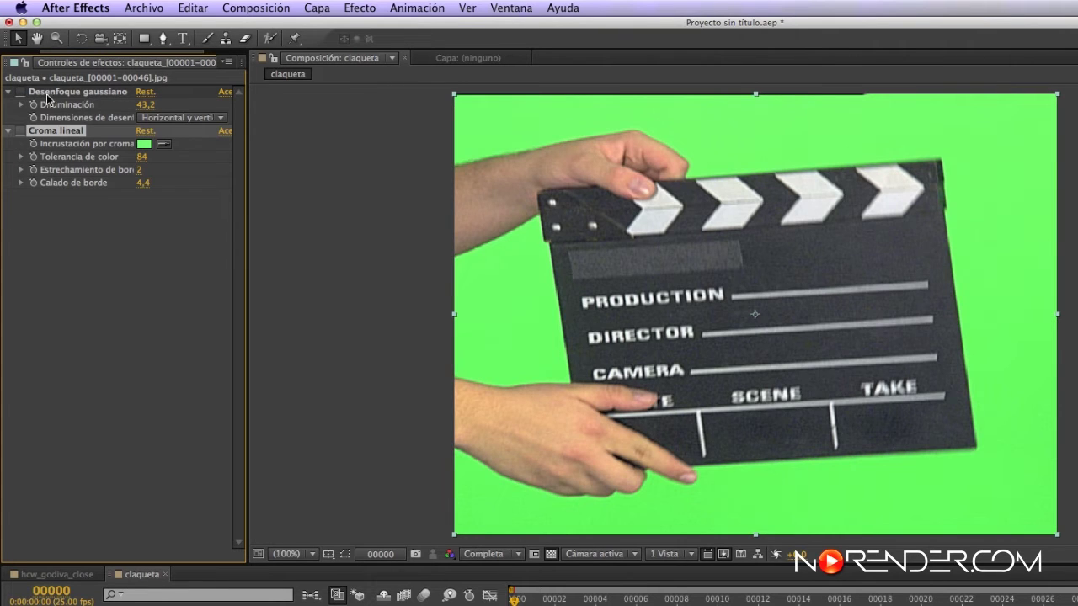
left_click(52, 93)
left_click(22, 91)
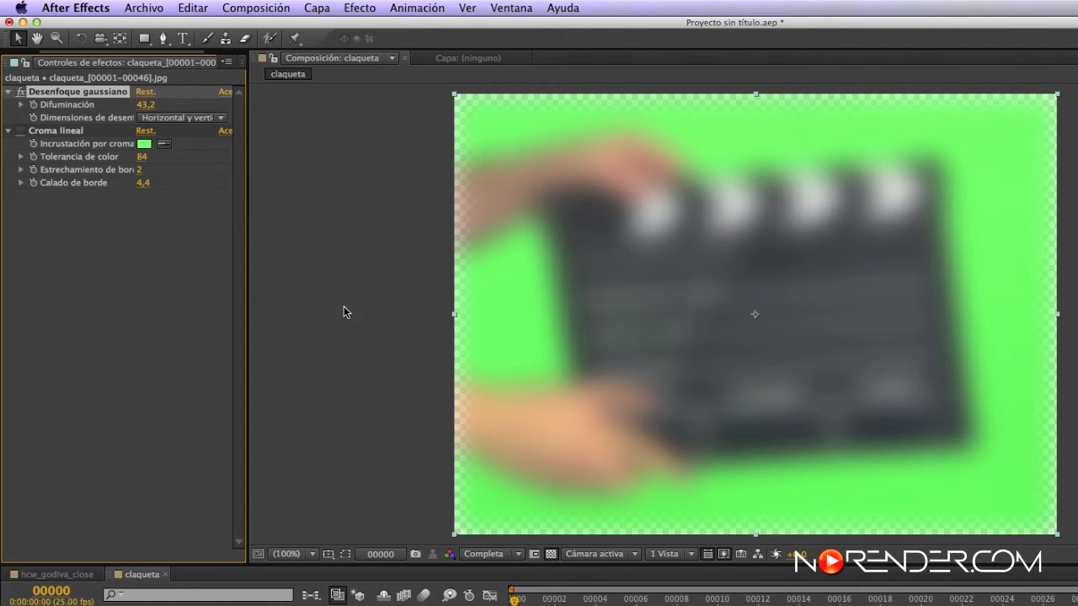
left_click(21, 133)
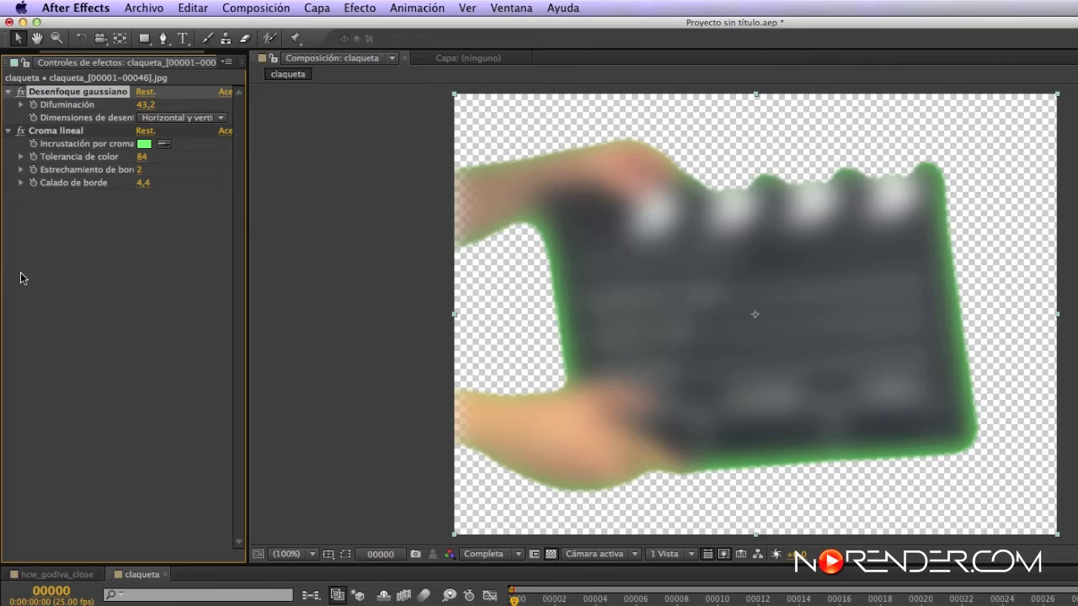
- Restore the effect order by moving Desenfoque gaussiano back below Croma lineal
left_click_drag(59, 92, 48, 217)
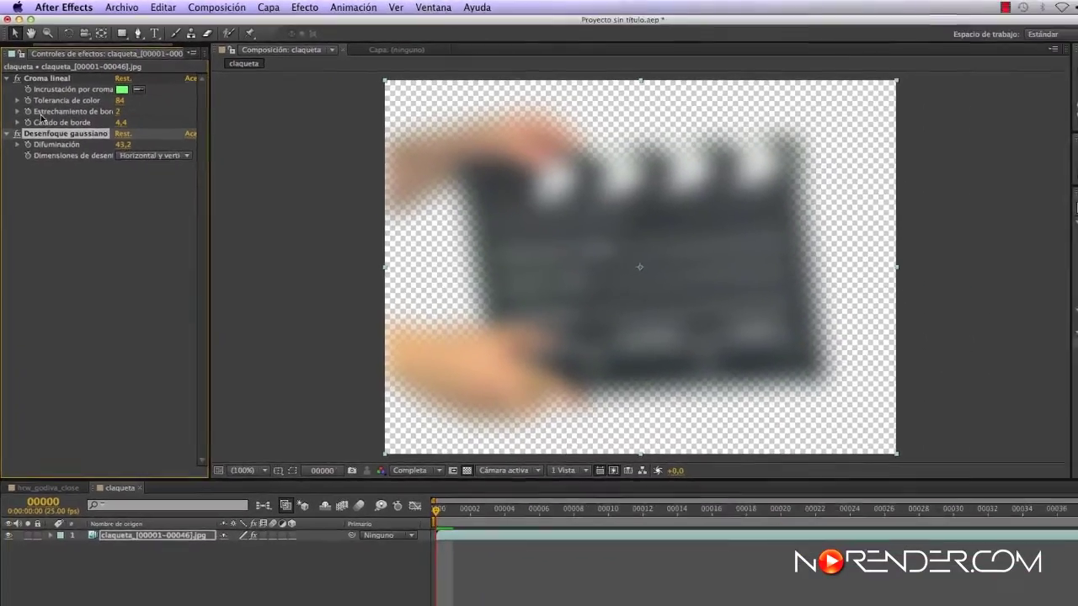
mouse_move(47, 77)
left_mouse_down()
mouse_move(41, 191)
mouse_move(52, 72)
left_mouse_up()
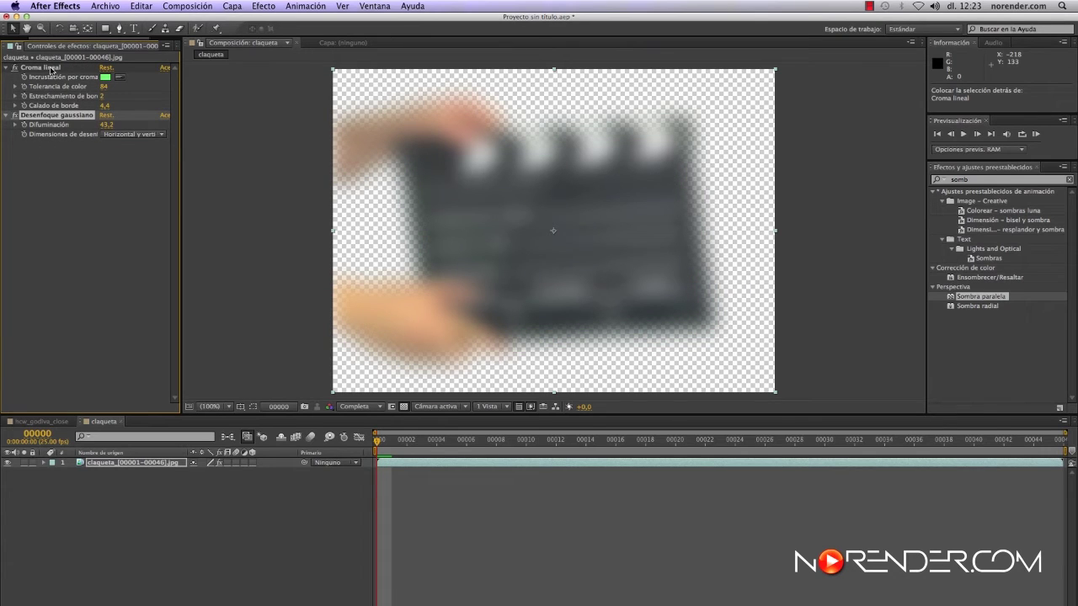
- Move Croma lineal below Desenfoque gaussiano and return the blur below the key to compare both effect orders
left_click_drag(50, 71, 52, 139)
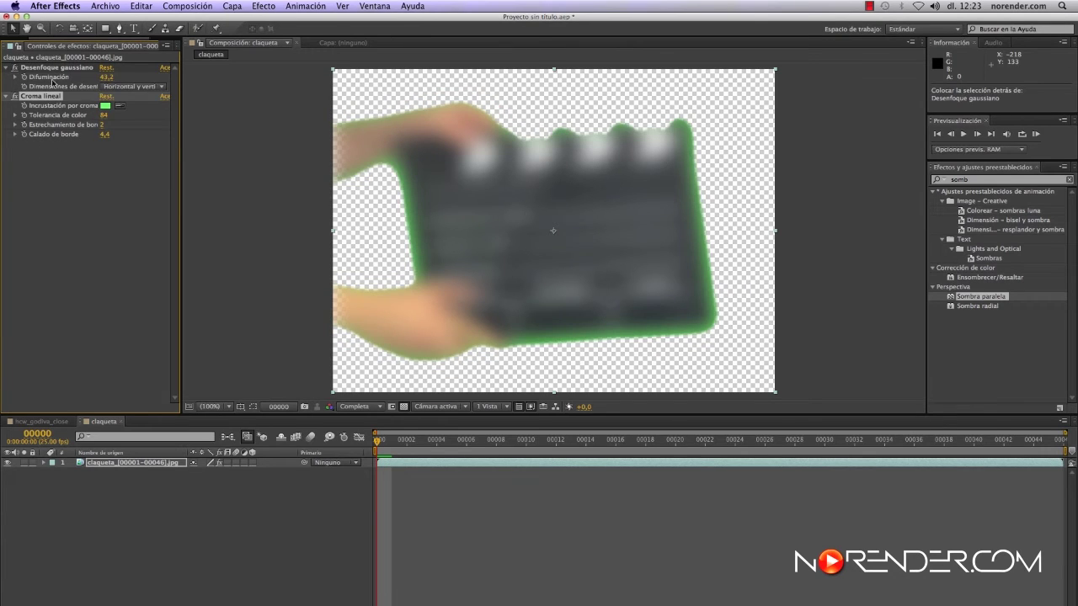
left_click_drag(52, 69, 53, 179)
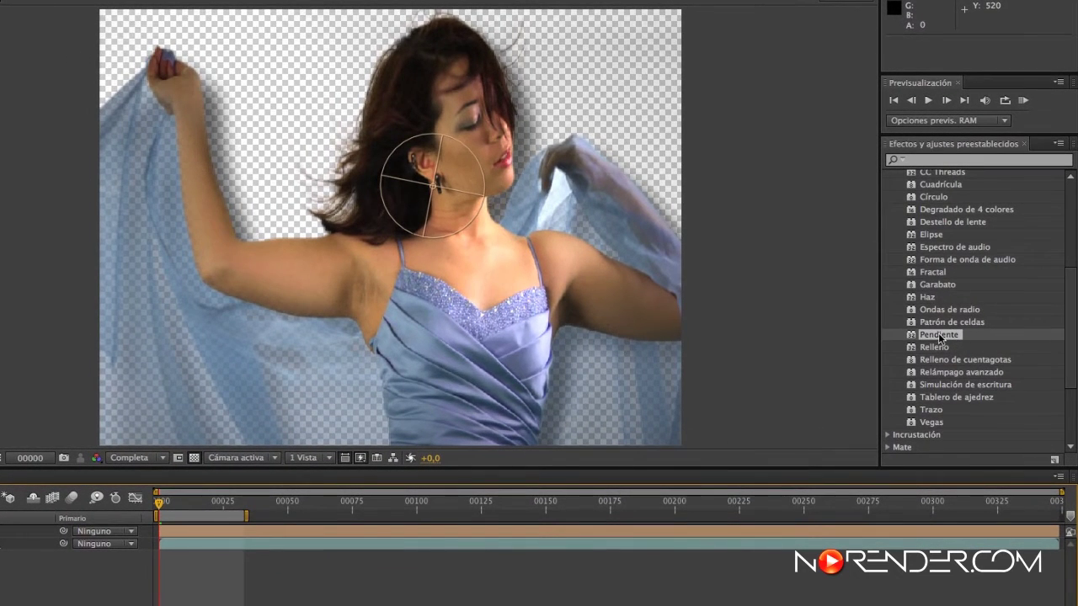
- Apply the Pendiente effect to the hcw_godiva_close footage layer and undo it
left_click_drag(938, 333, 202, 531)
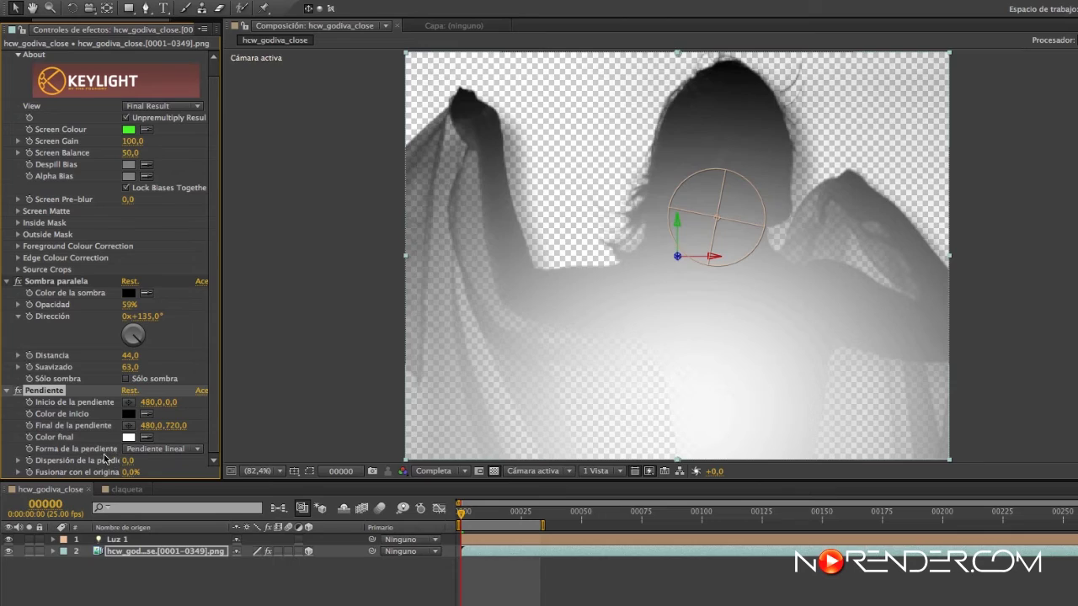
key("Delete")
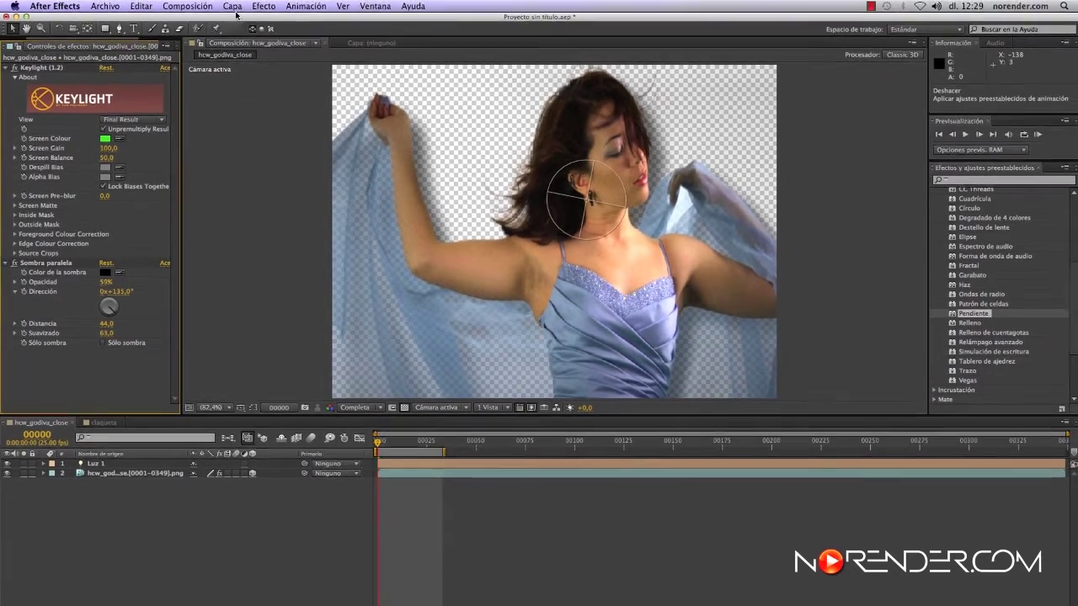
- Create an orange 960 × 720 px solid layer in the hcw_godiva_close composition and apply the Pendiente effect to it
left_click(232, 6)
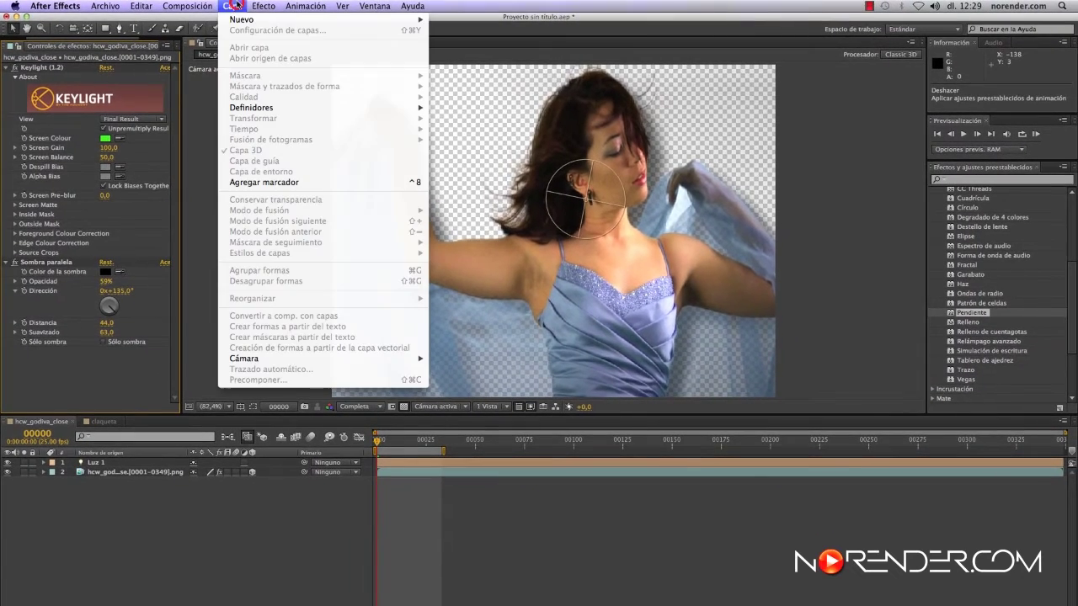
mouse_move(253, 19)
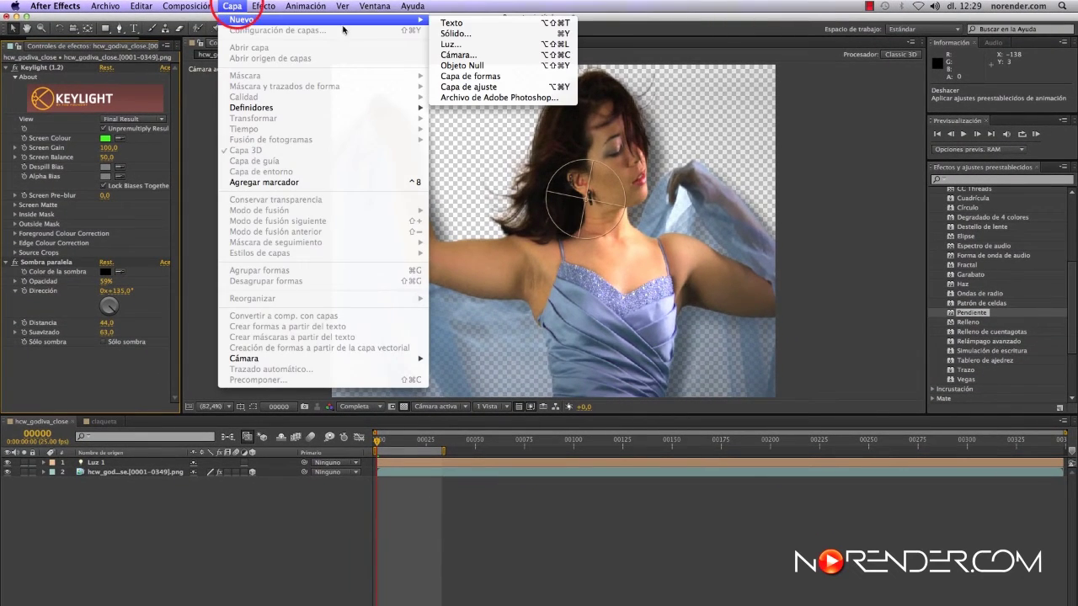
left_click(524, 33)
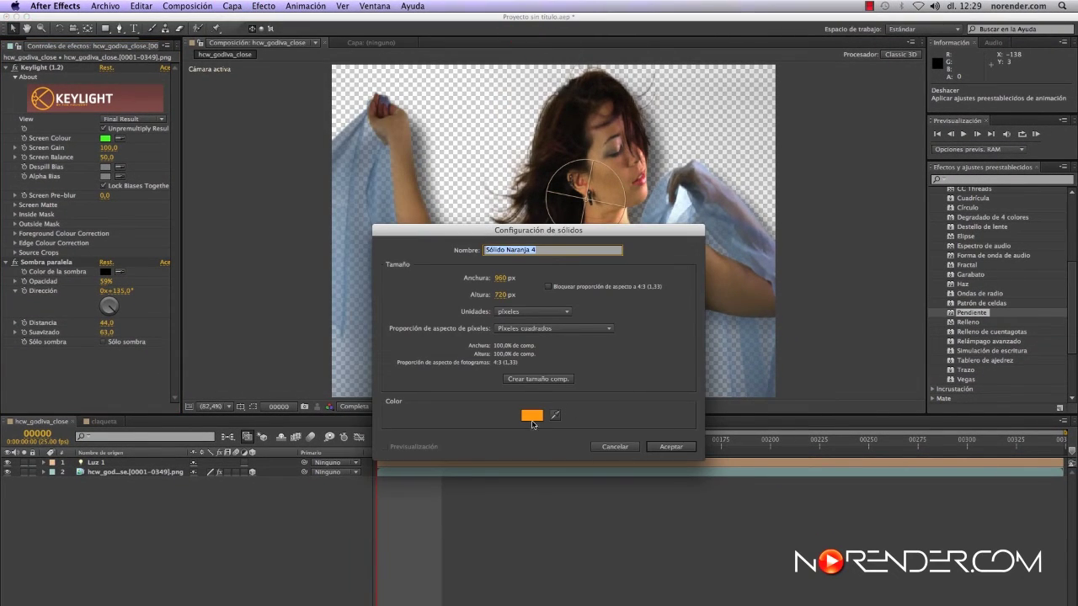
left_click(678, 451)
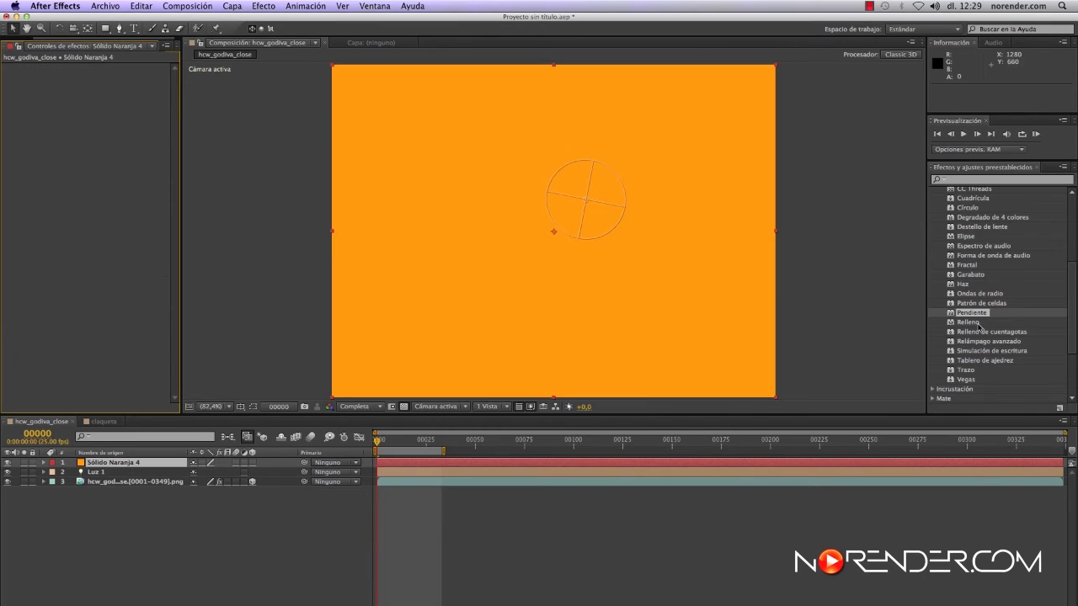
left_click_drag(204, 464, 205, 464)
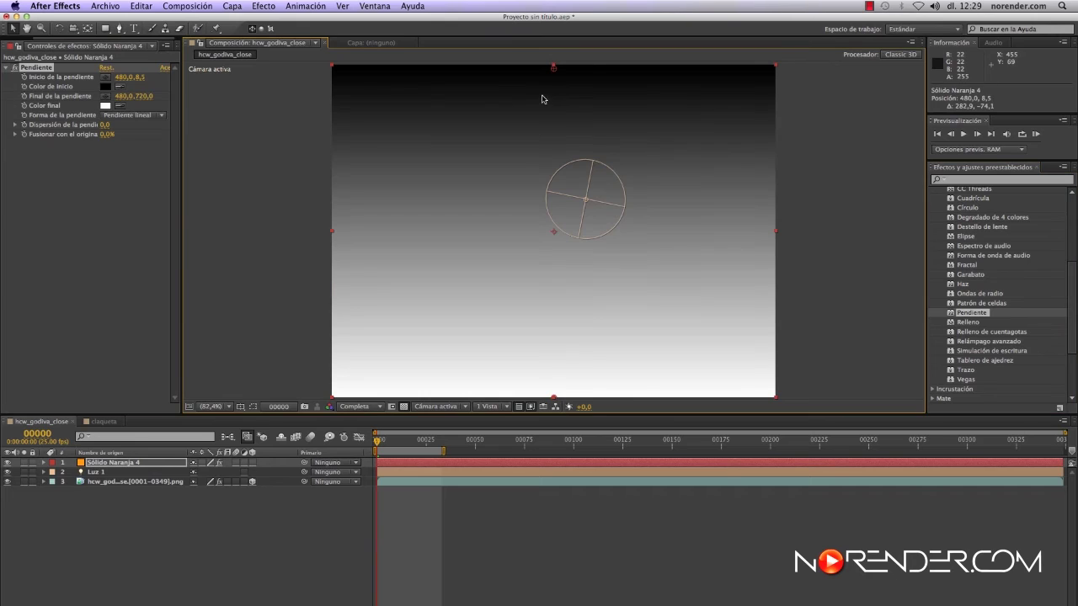
- Reposition the solid's gradient diagonally, with its start point at about 117,0, 37,6 and its end point at about 766,5, 601,0
left_click_drag(553, 66, 386, 83)
mouse_move(555, 235)
left_mouse_down()
mouse_move(705, 342)
mouse_move(534, 230)
left_mouse_up()
key("super+z")
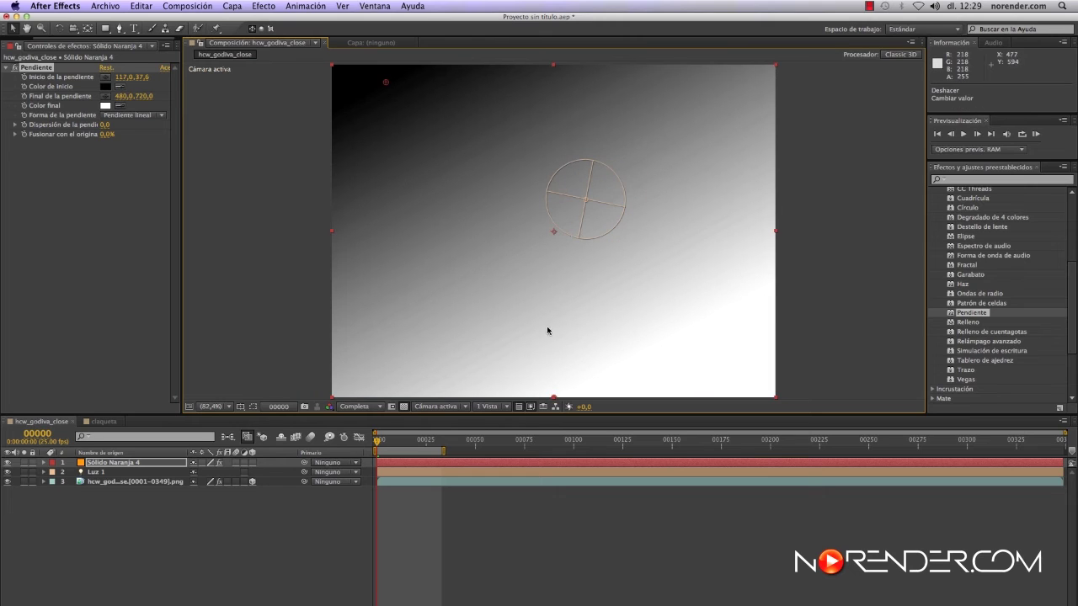
left_click_drag(553, 397, 688, 343)
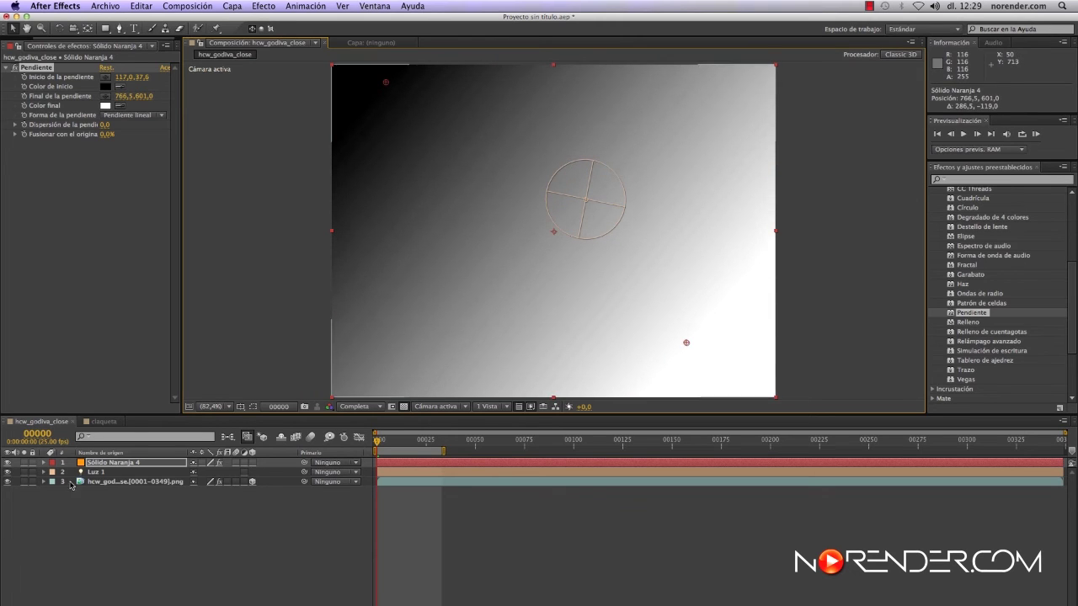
- Shift the gradient solid to about 44,1, 426,8 and back across to about 619,6, 363,6 to examine the footage beneath it
left_click(128, 463)
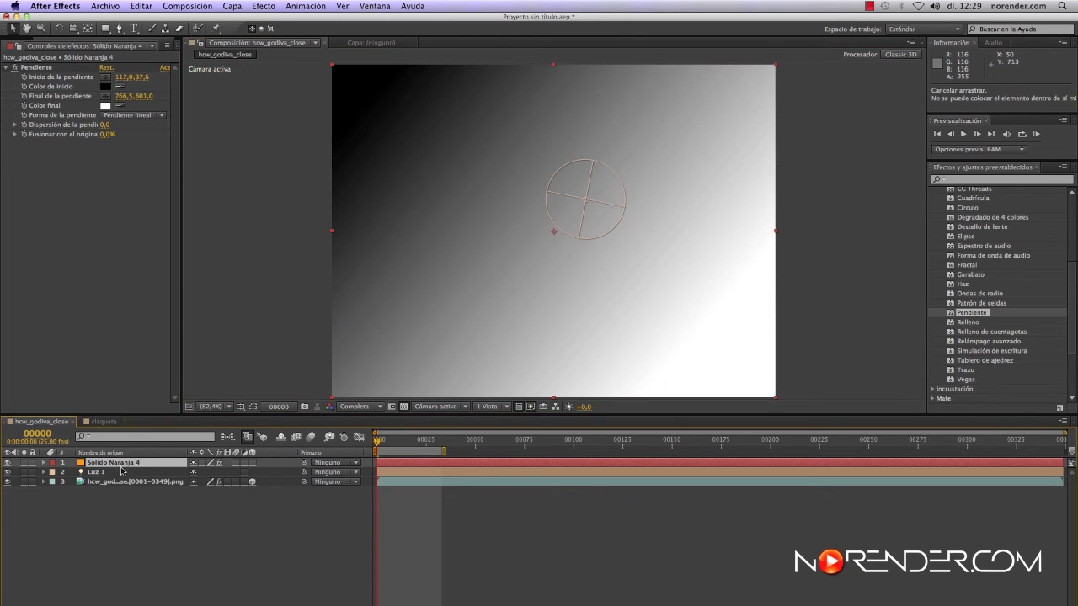
left_click_drag(501, 161, 353, 253)
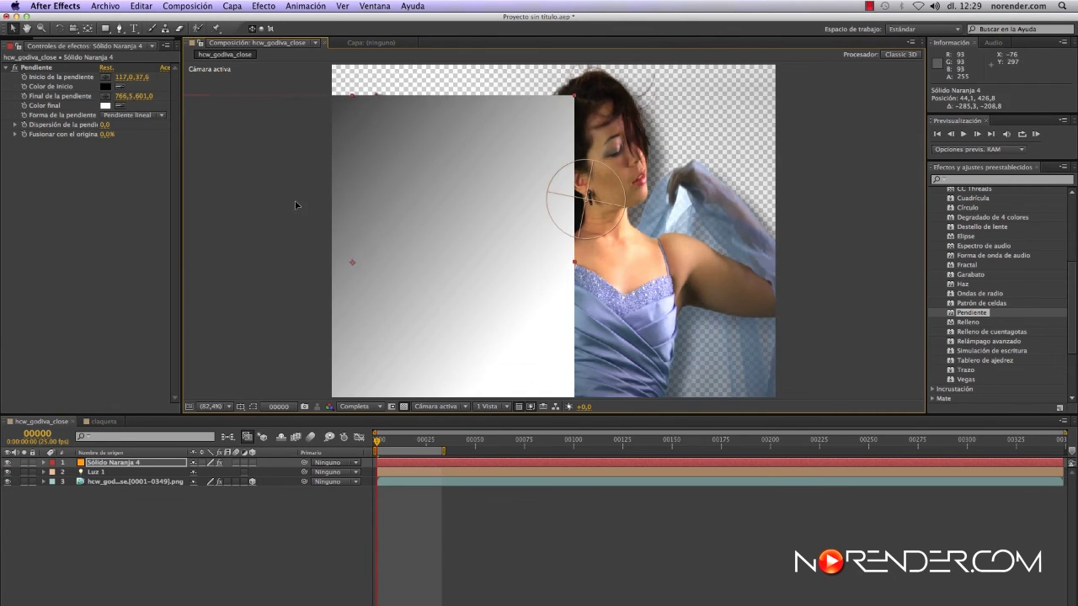
left_click_drag(428, 264, 686, 214)
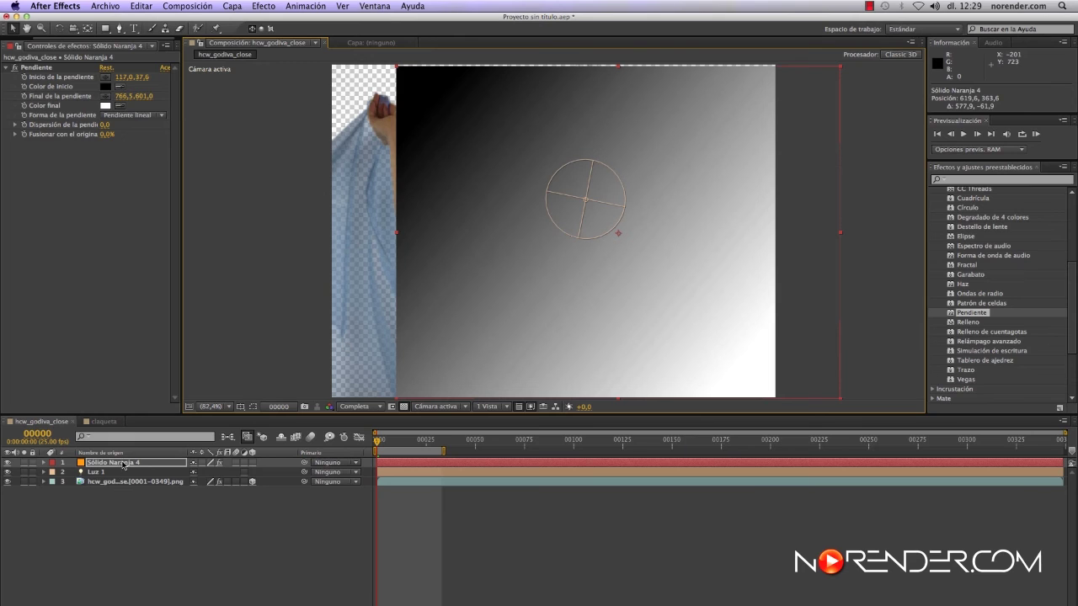
- Send the gradient solid beneath the hcw_godiva_close footage layer and reposition it at about 478,8, 358,8 to fill the frame
left_click_drag(123, 464, 118, 514)
left_click_drag(709, 145, 669, 127)
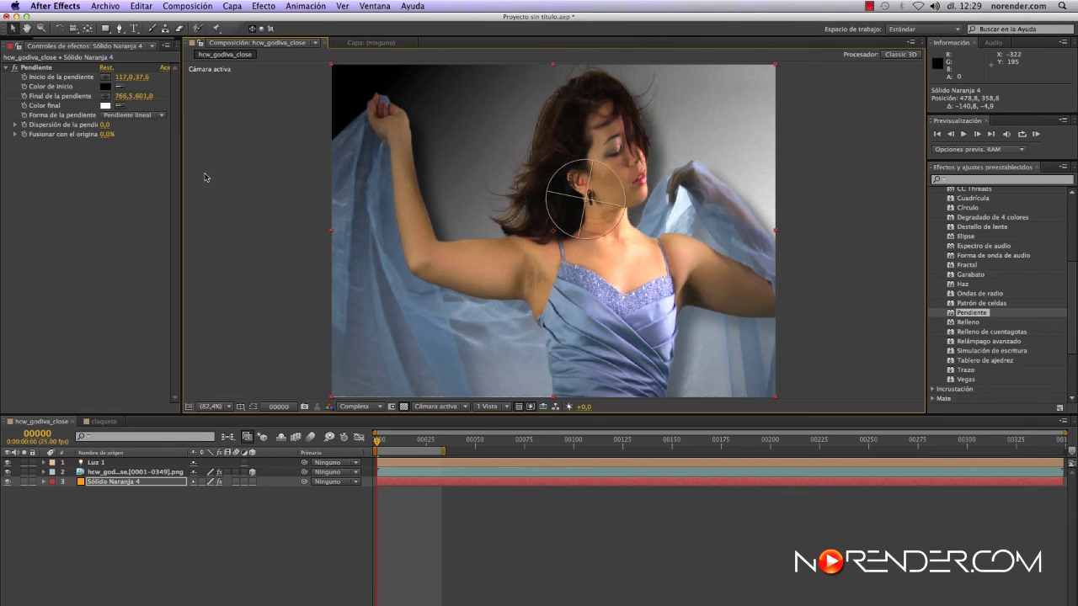
- Disable and re-enable the Keylight (1.2) effect on the hcw_godiva_close footage to compare the original and keyed images
left_click(50, 67)
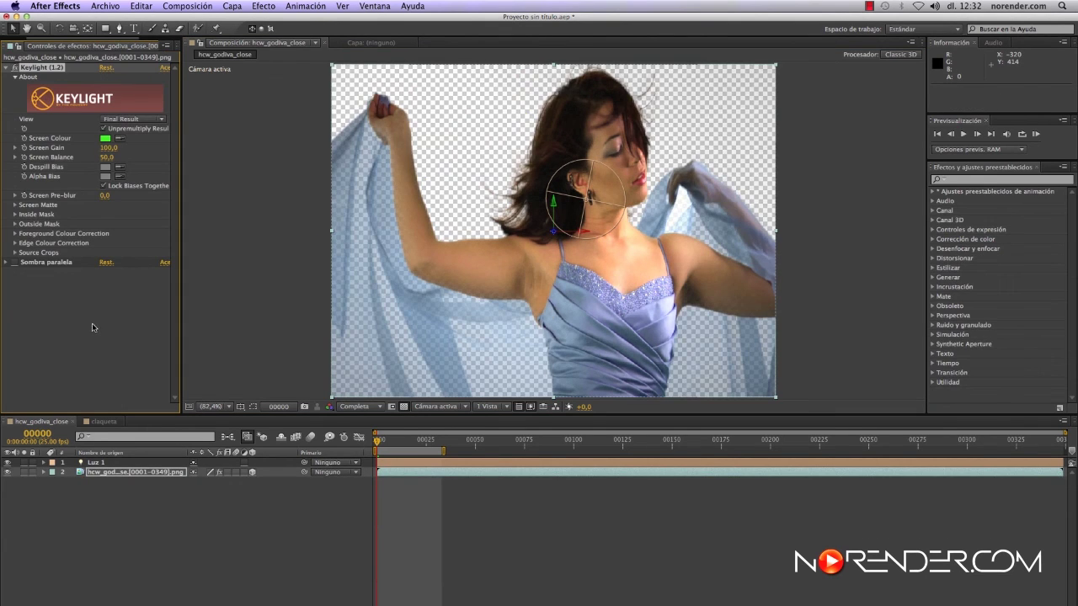
left_click(13, 67)
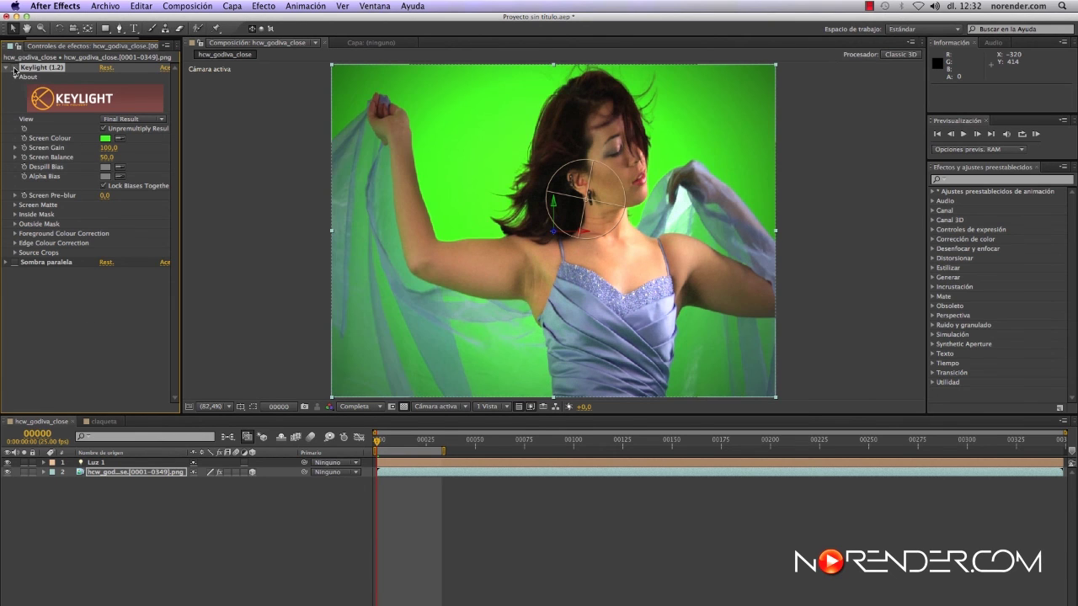
left_click(13, 67)
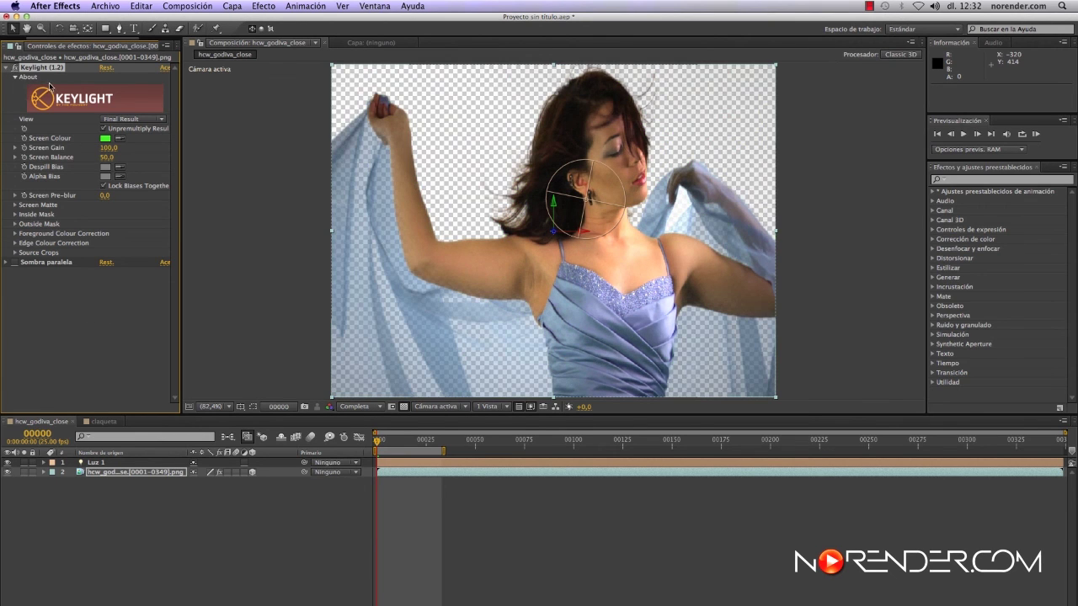